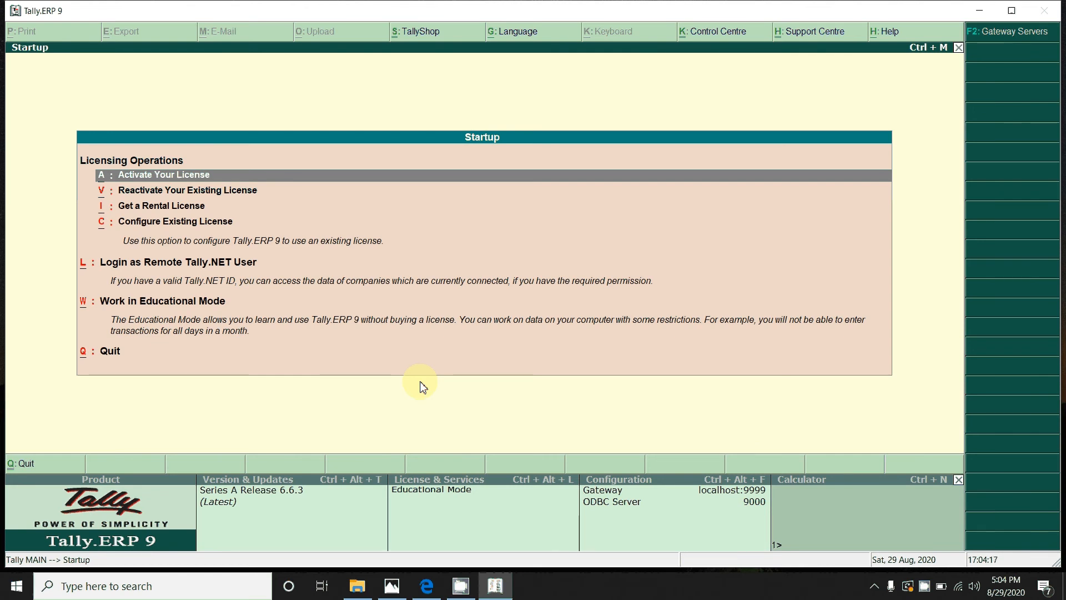
Step: Dismiss the startup screen, decline quitting, and skip the Raj Trading Company login
key(Escape)
key(n)
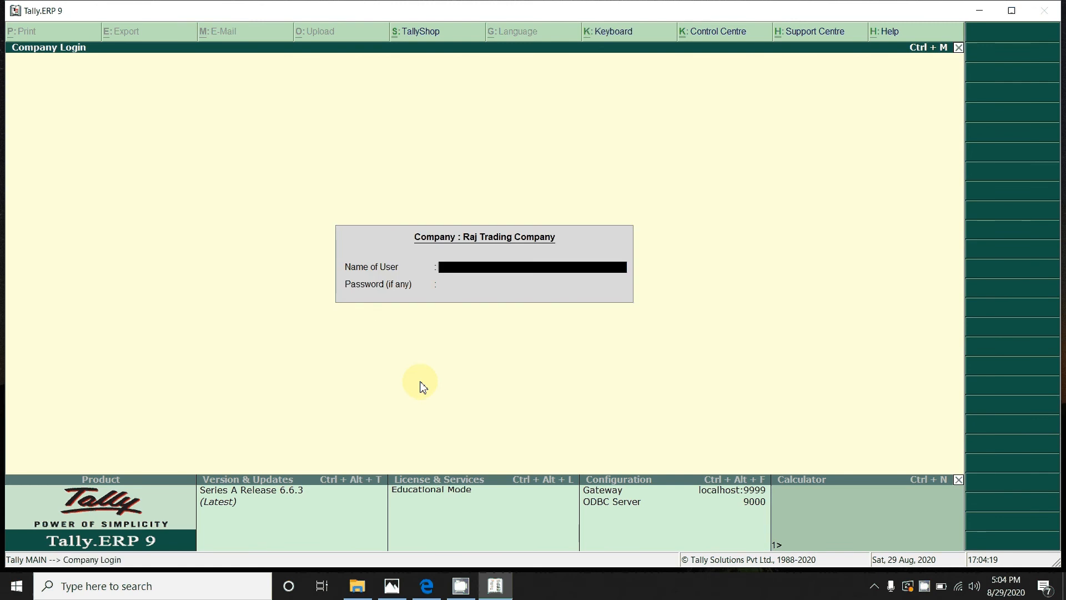
key(Escape)
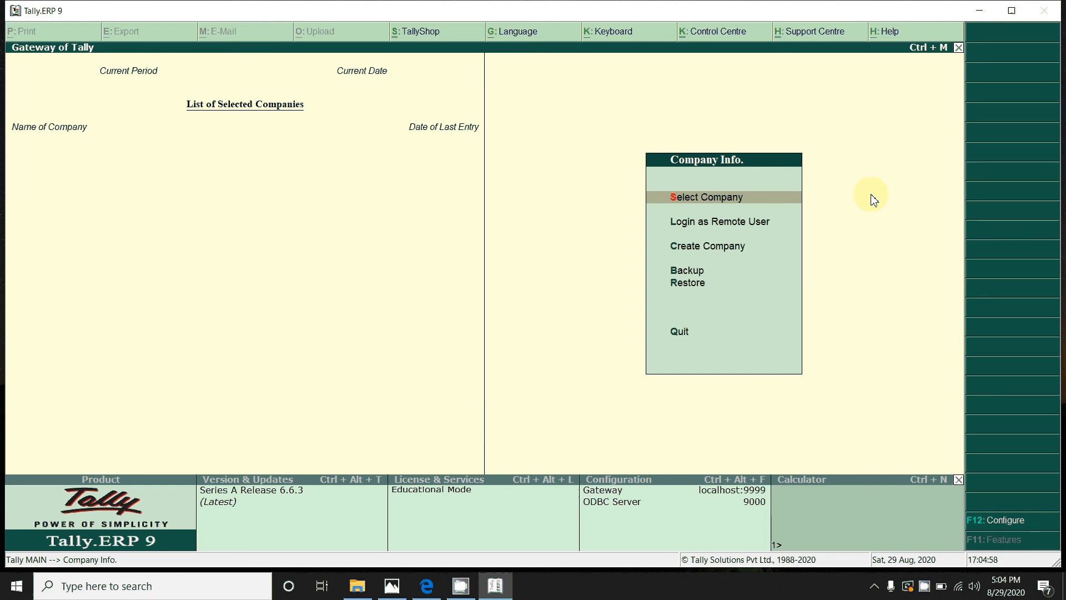
Step: Choose Create Company from the Company Info menu
key(Down)
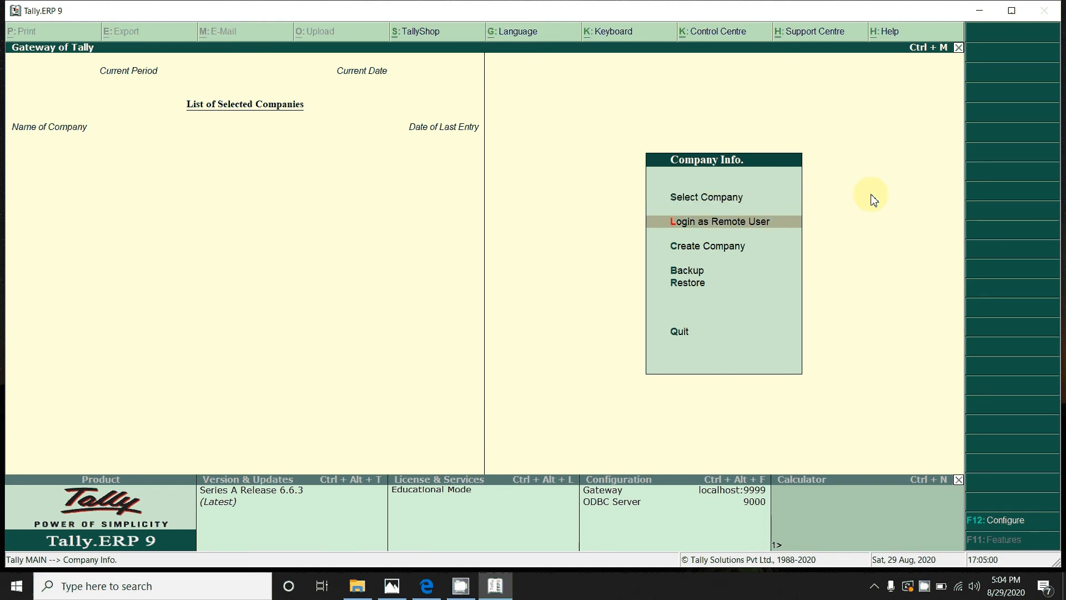
key(Down)
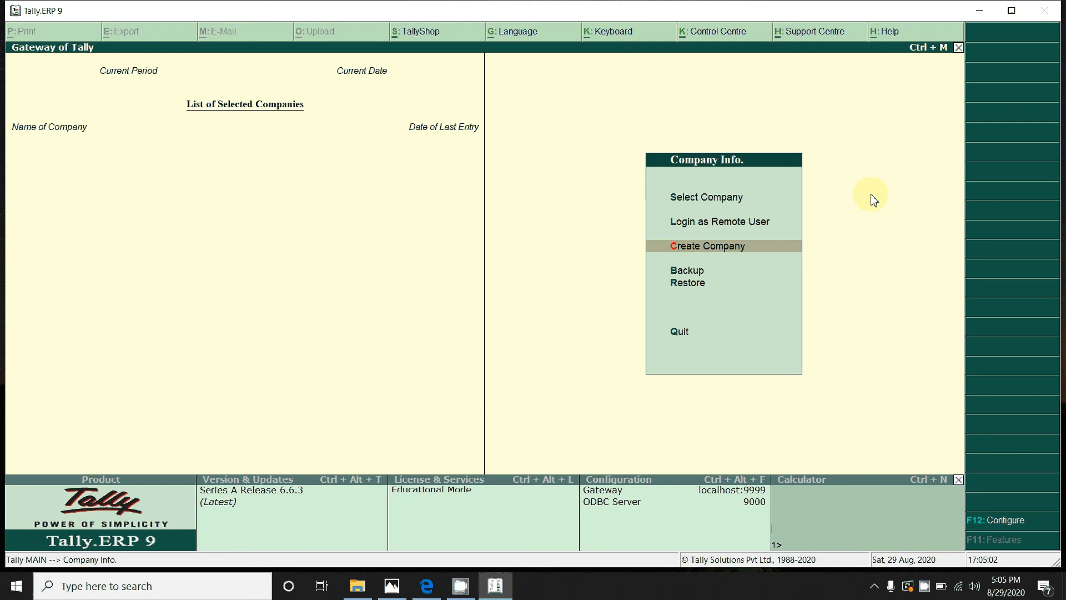
key(Down)
key(Up)
key(Up)
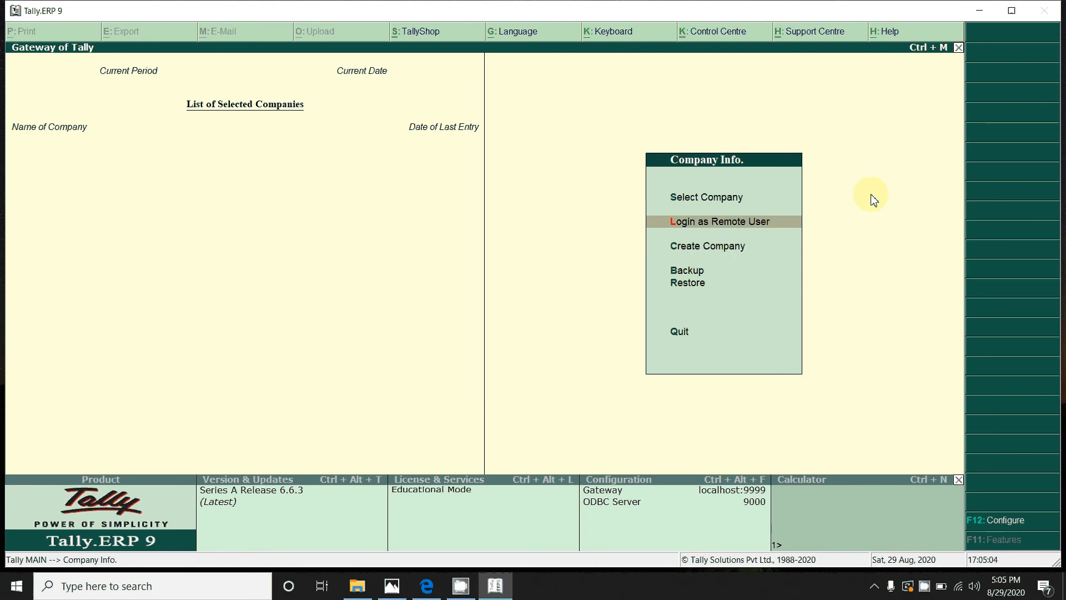
key(Down)
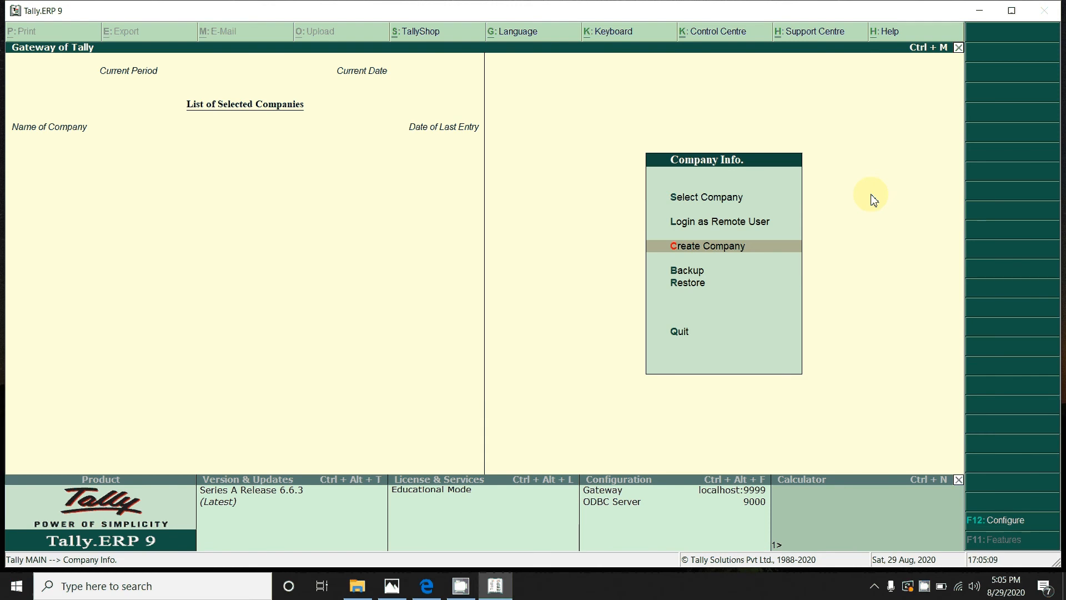
key(Return)
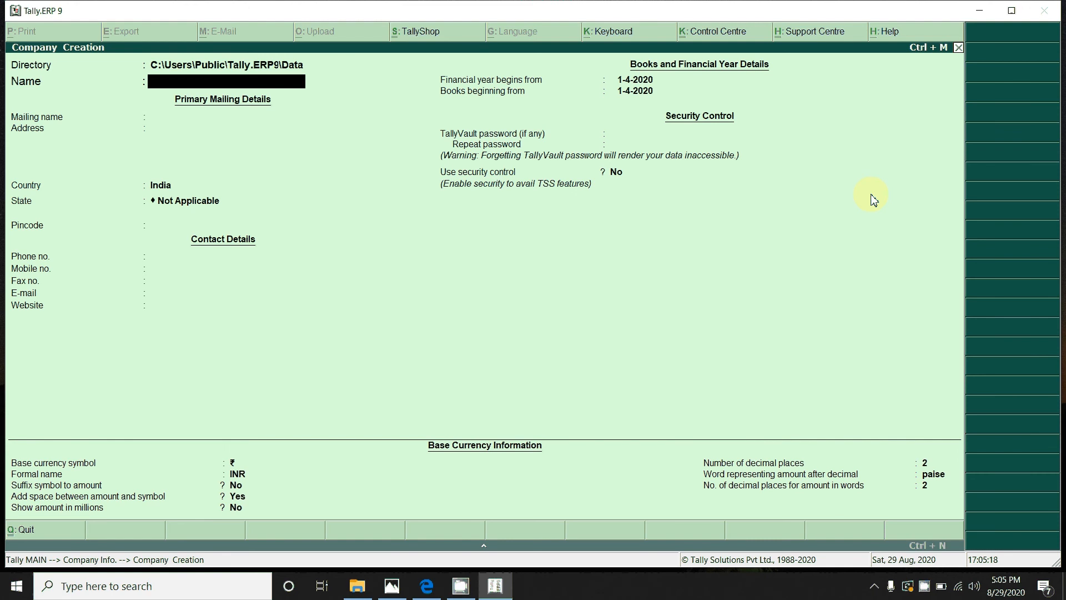
Step: Name the company RAJ STORES and keep it as the mailing name
key(BackSpace)
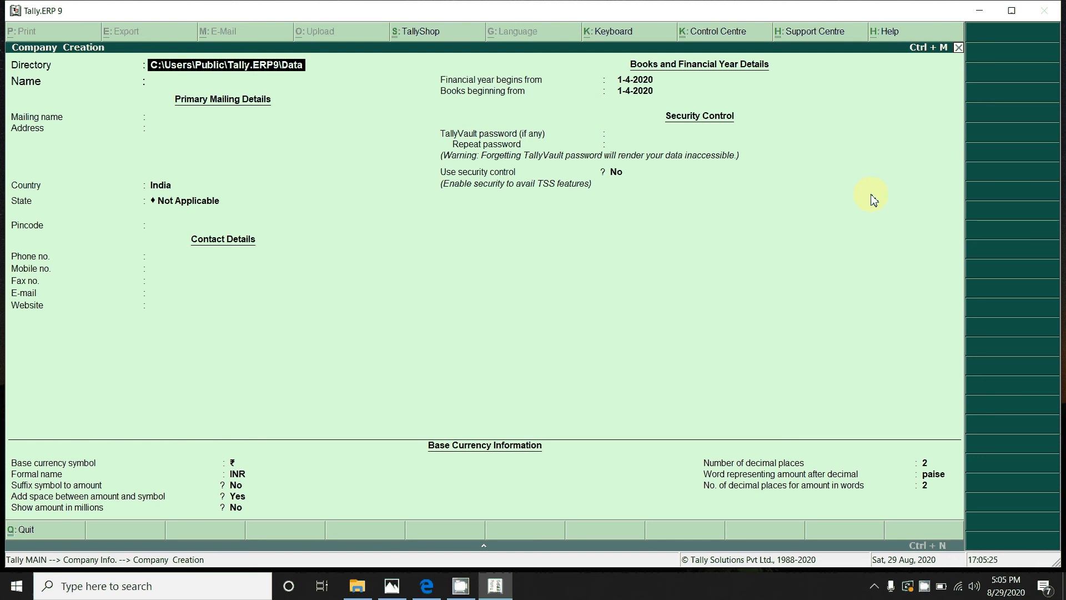
key(Return)
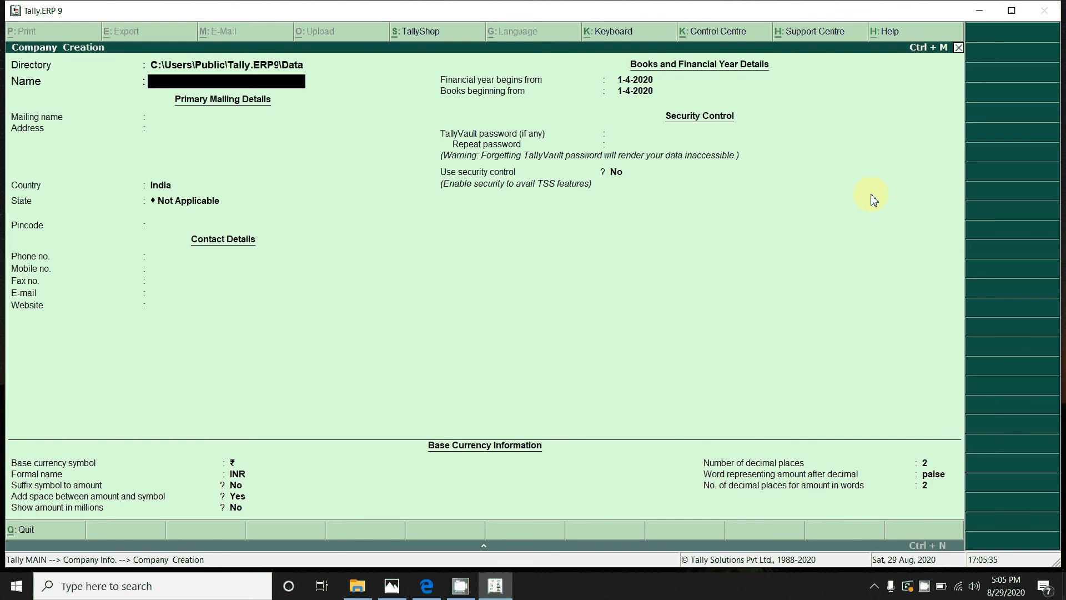
text(RAJ STORES)
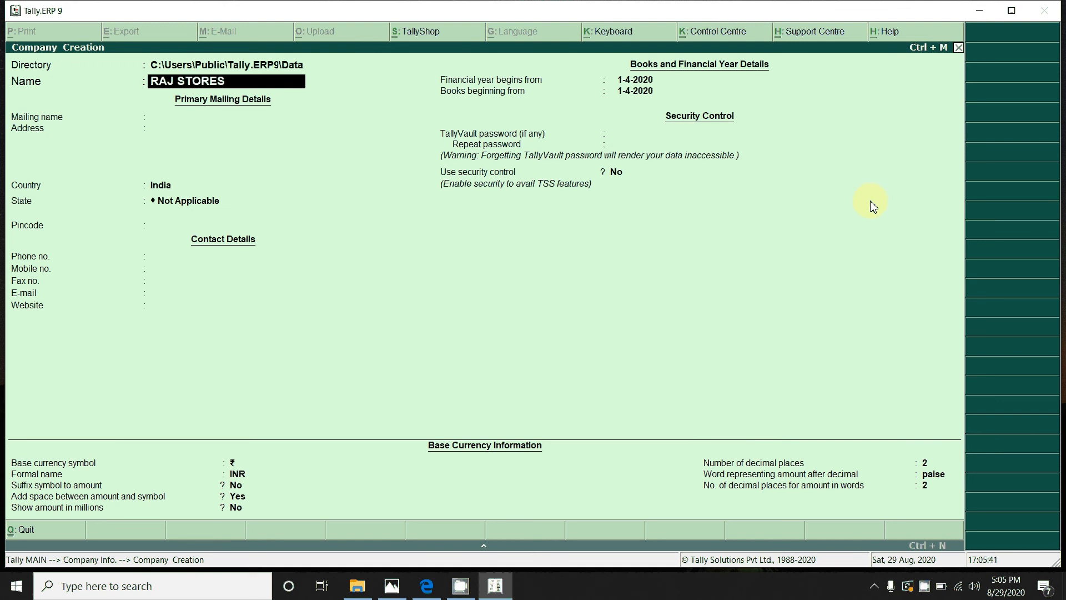
key(Return)
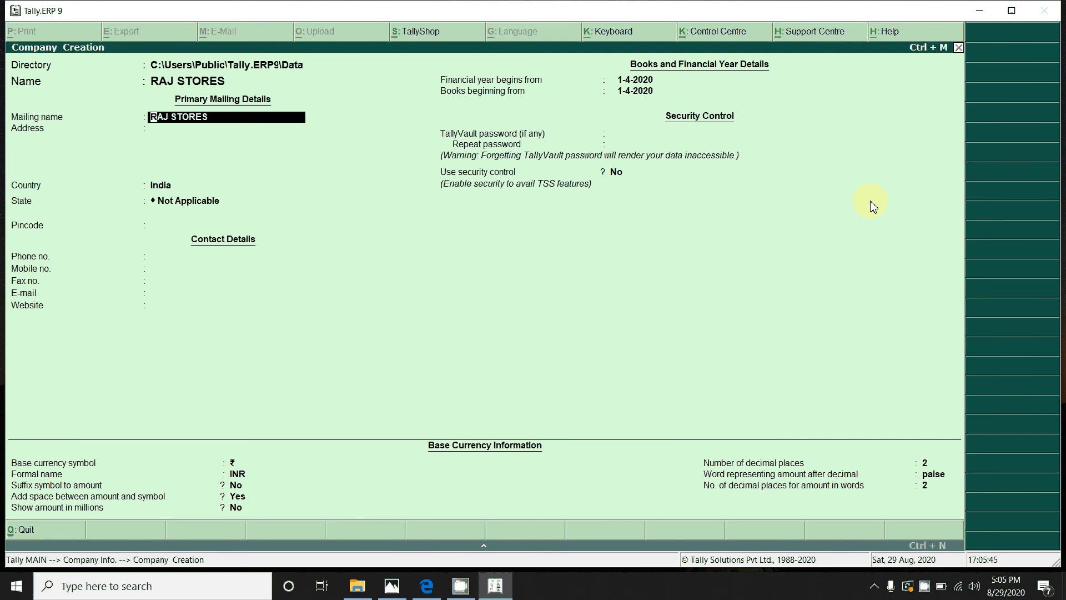
key(Return)
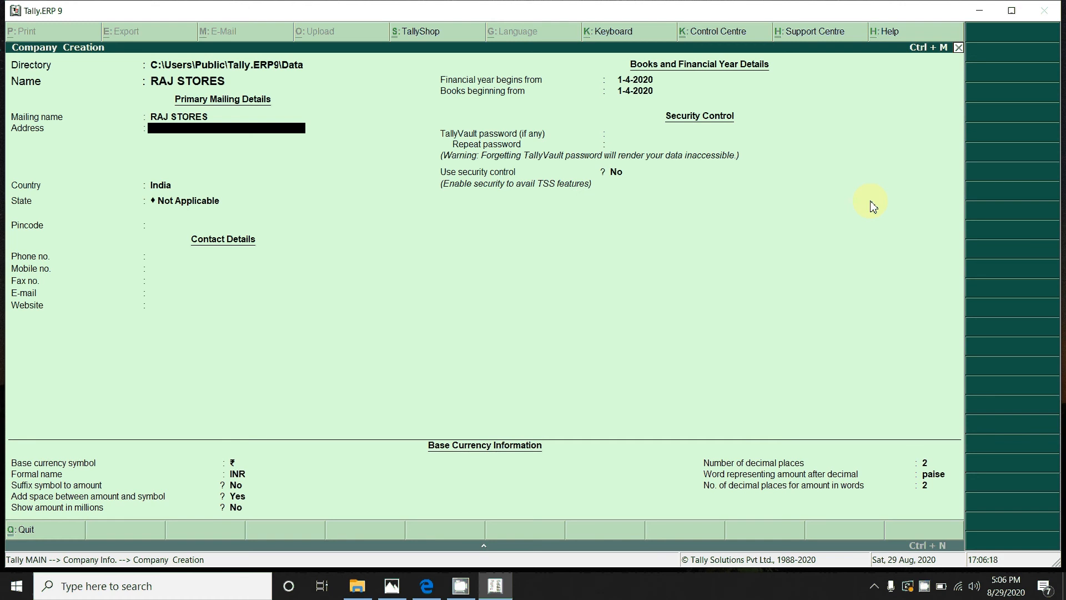
Step: Enter the company's two-line address
text(BADA BAZAR)
key(Return)
text(B)
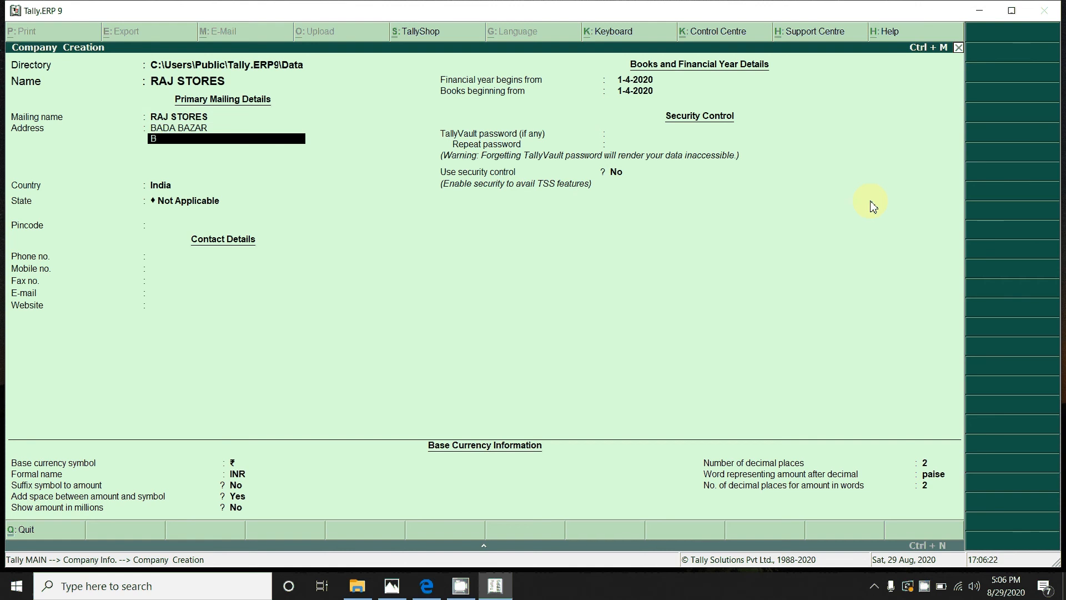
text(IKANER)
key(Return)
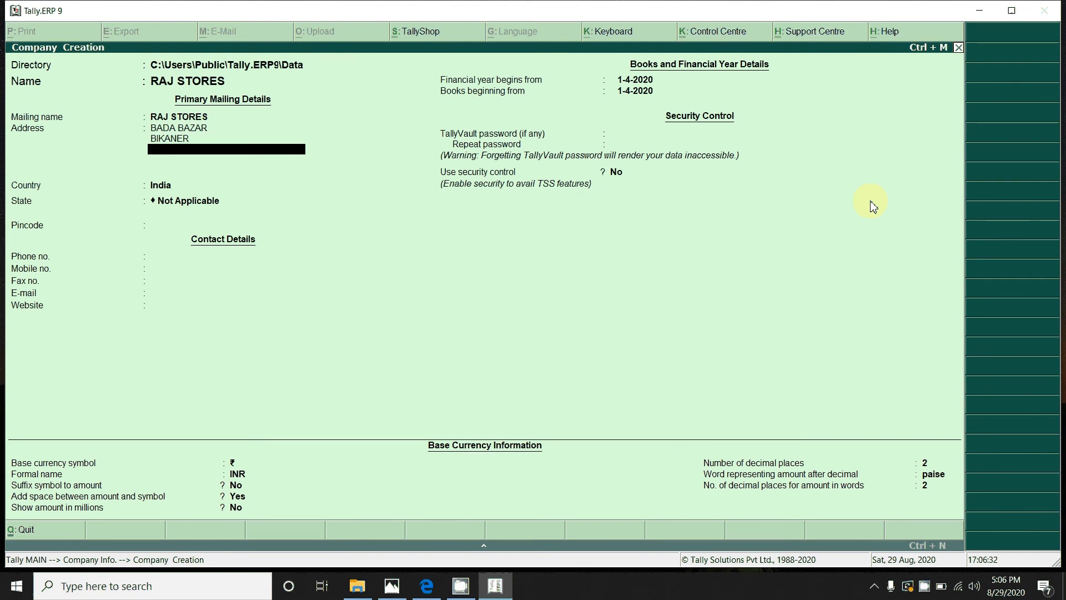
key(Return)
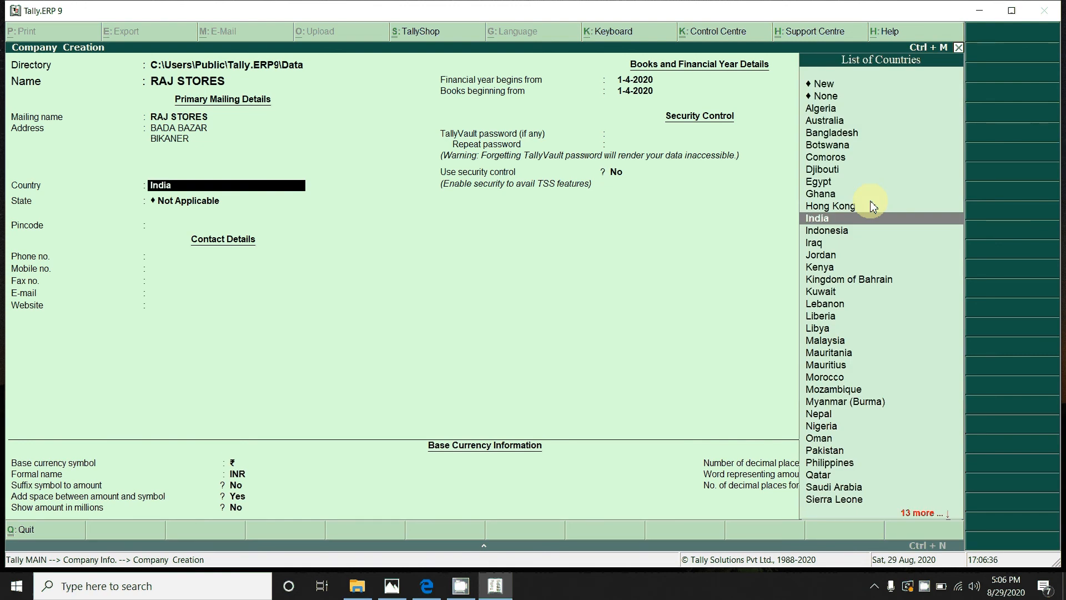
Step: Set the country to India and the state to Rajasthan
text(IN)
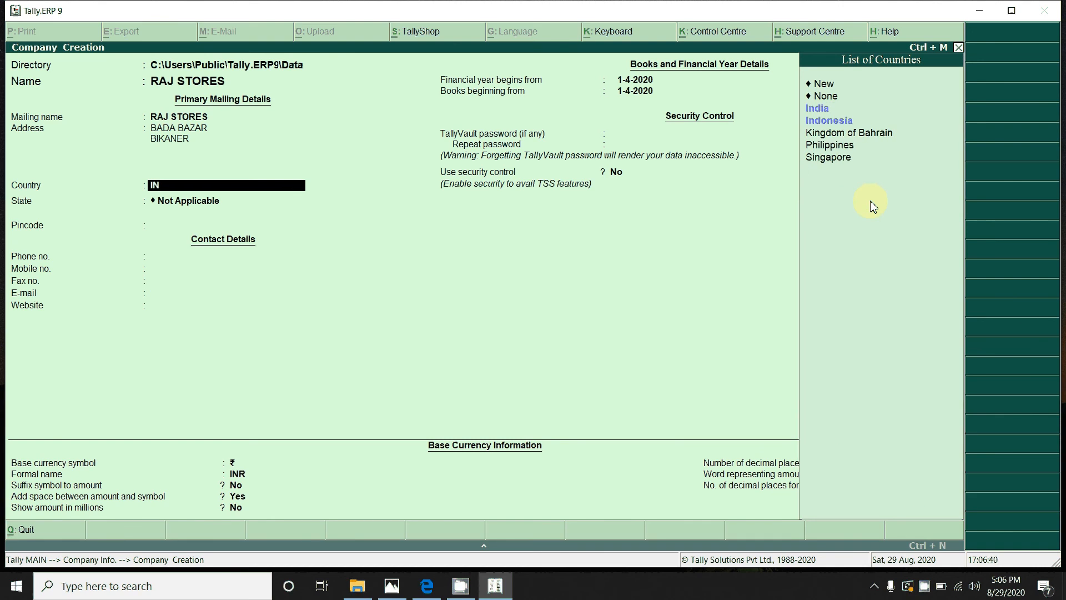
key(Down)
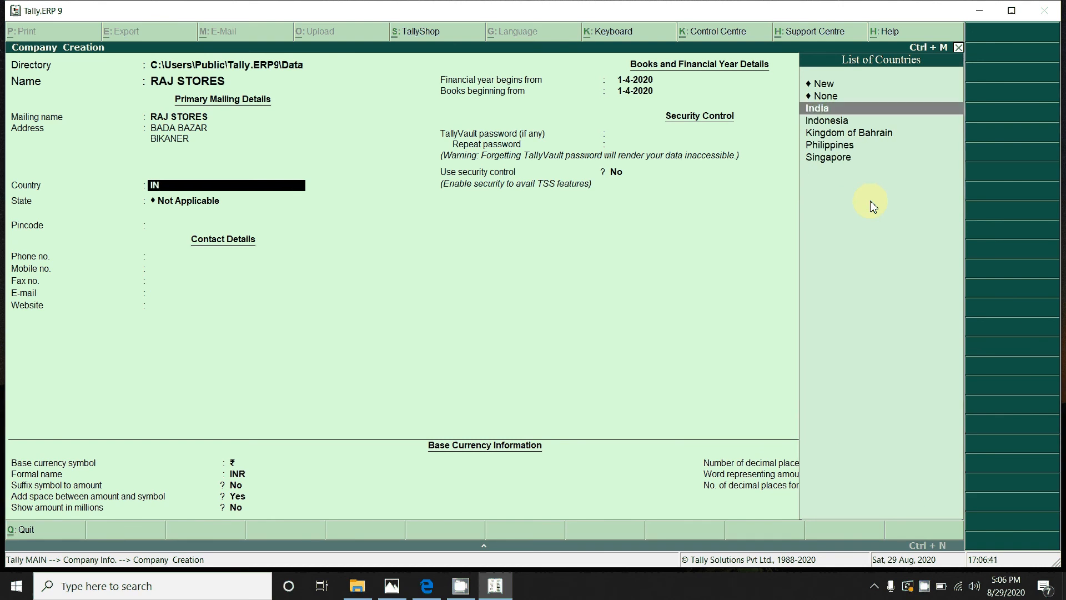
key(Return)
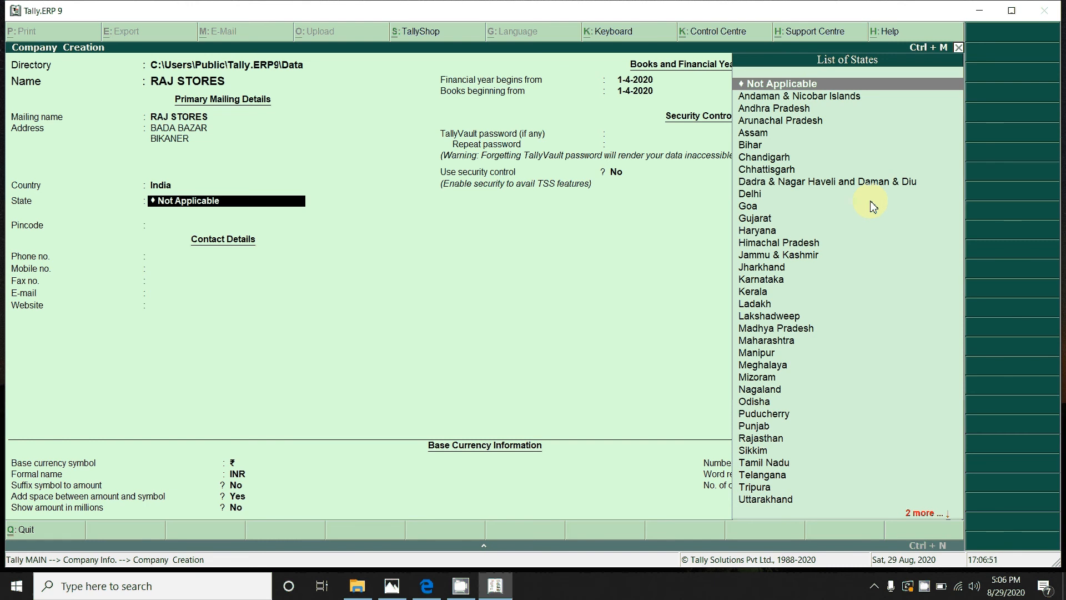
text(RAJAS)
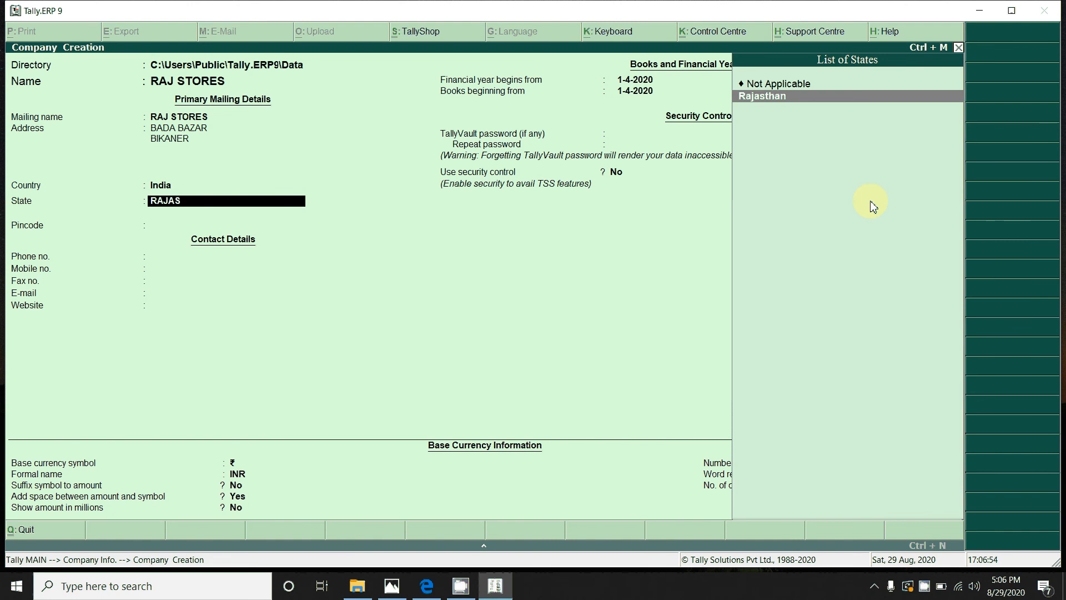
key(Return)
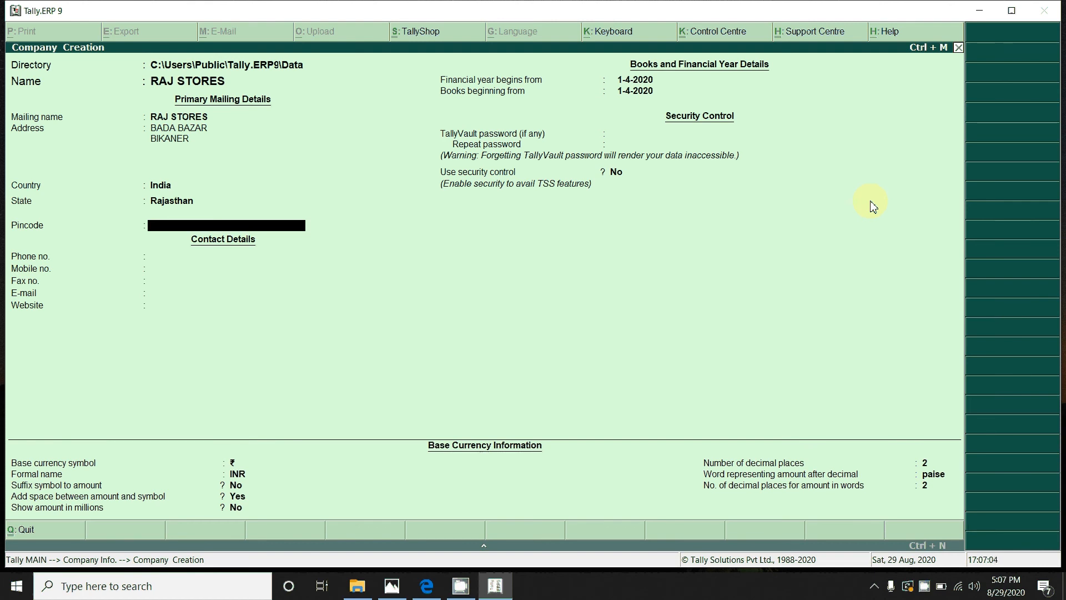
Step: Fill in the company's pincode, phone number and mobile number, leaving fax and e-mail blank
text(334001)
key(Return)
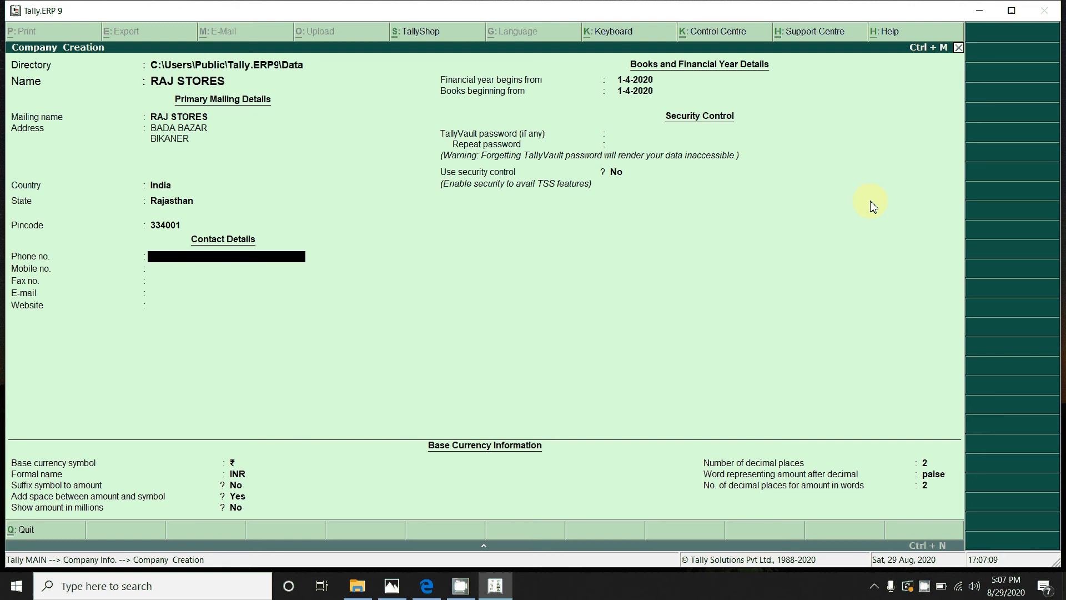
key(Return)
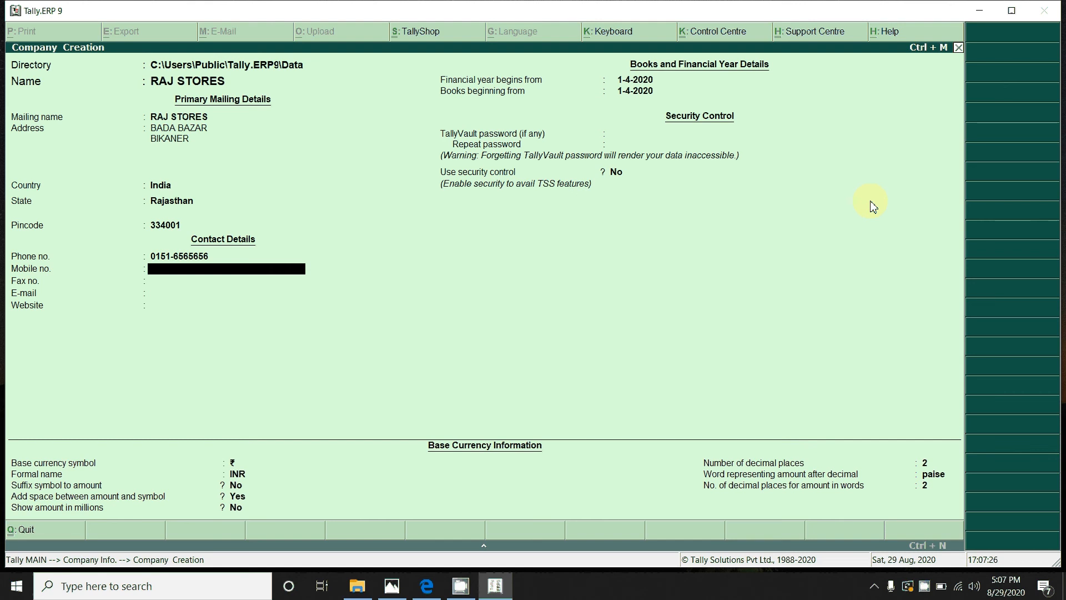
key(Return)
key(Return)
key(Return)
key(Return)
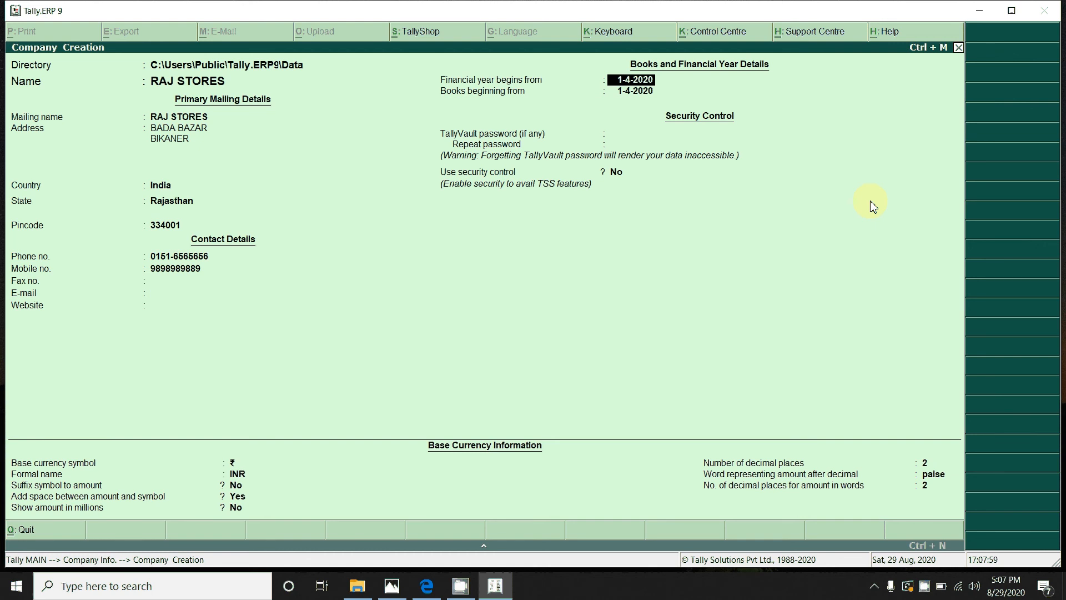
Step: Keep 1-4-2020 as both the financial year start and books beginning date
key(Return)
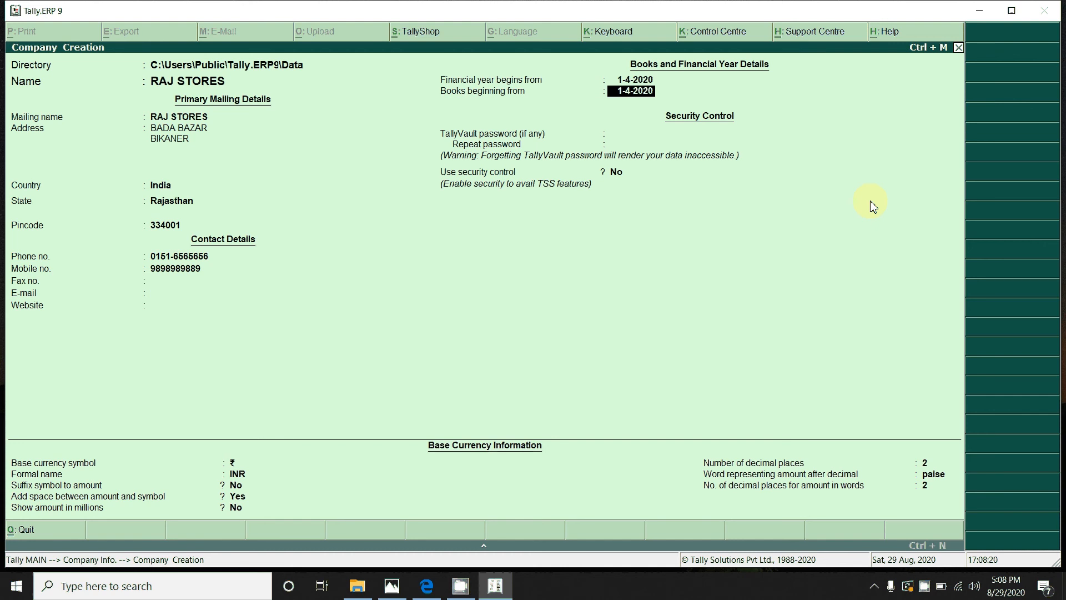
key(Return)
key(Return)
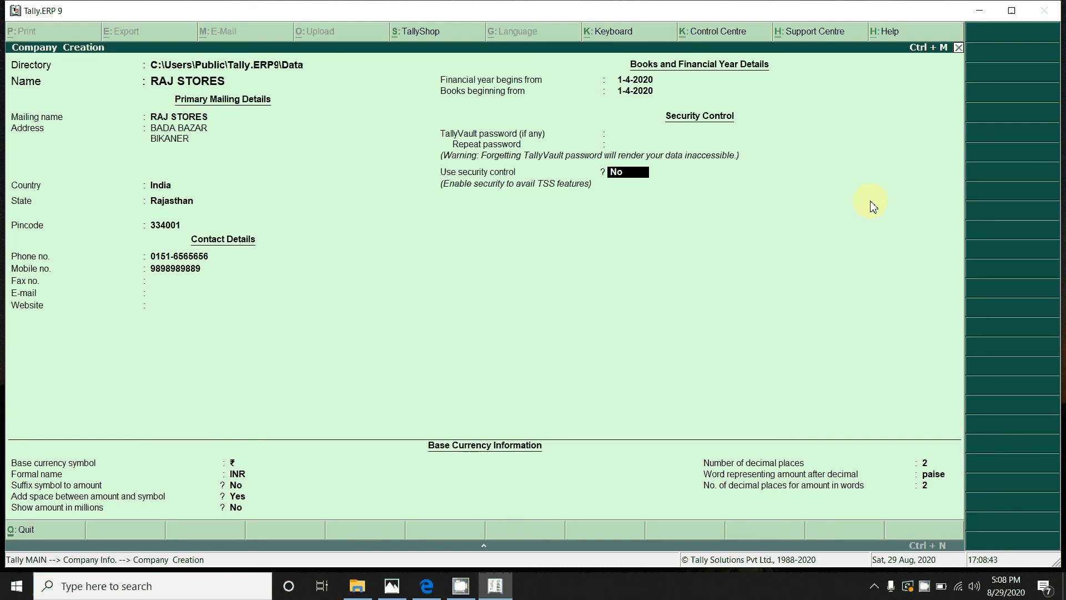
Step: Set security control to Yes with an administrator name and password, leaving Tally Audit off
text(YES)
key(Return)
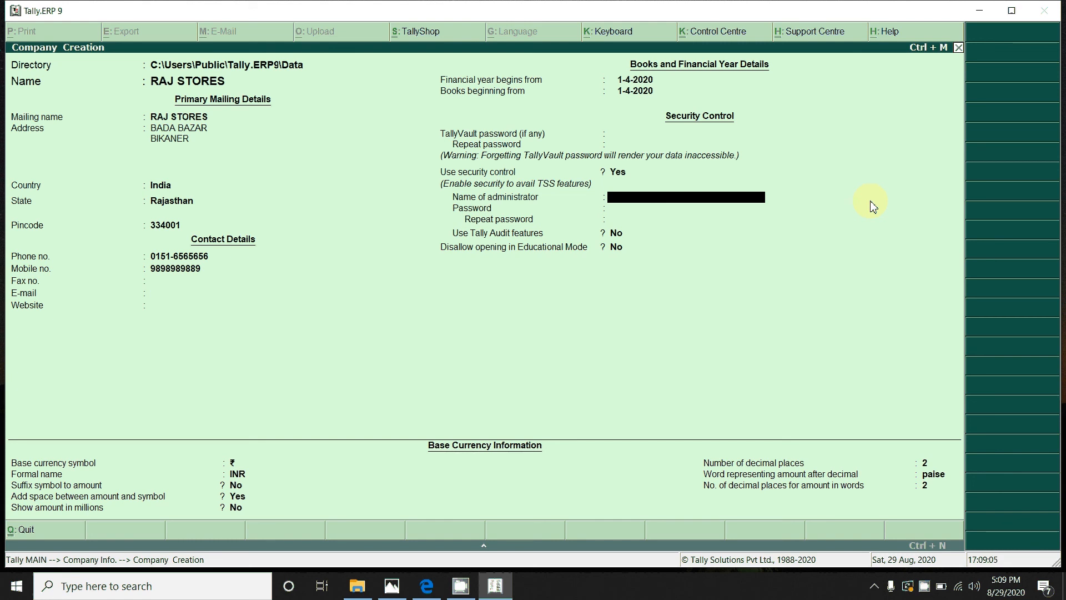
text(RAJ)
key(Return)
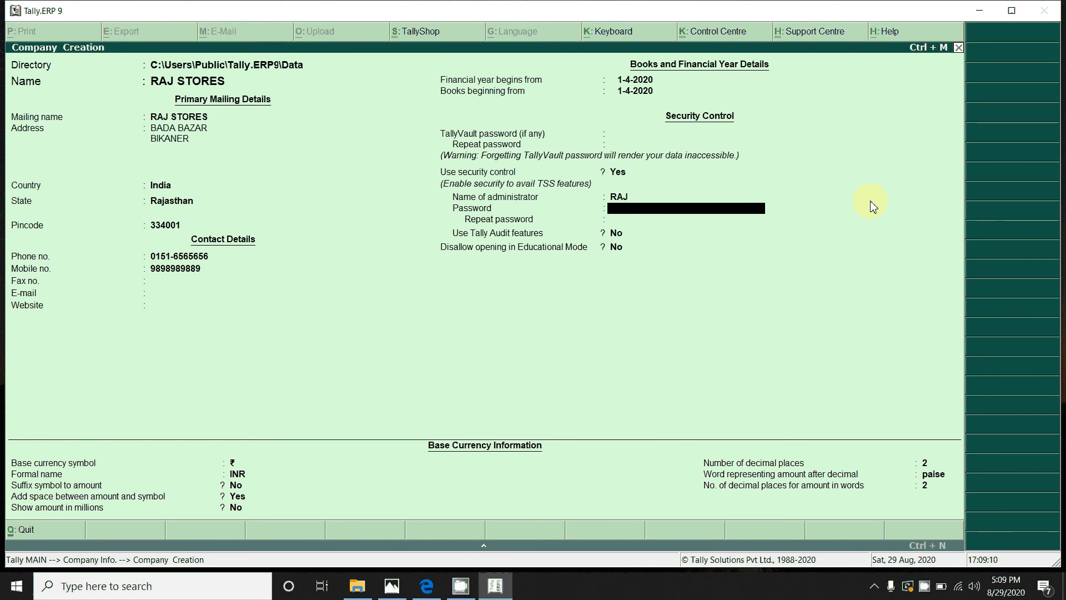
text(*)
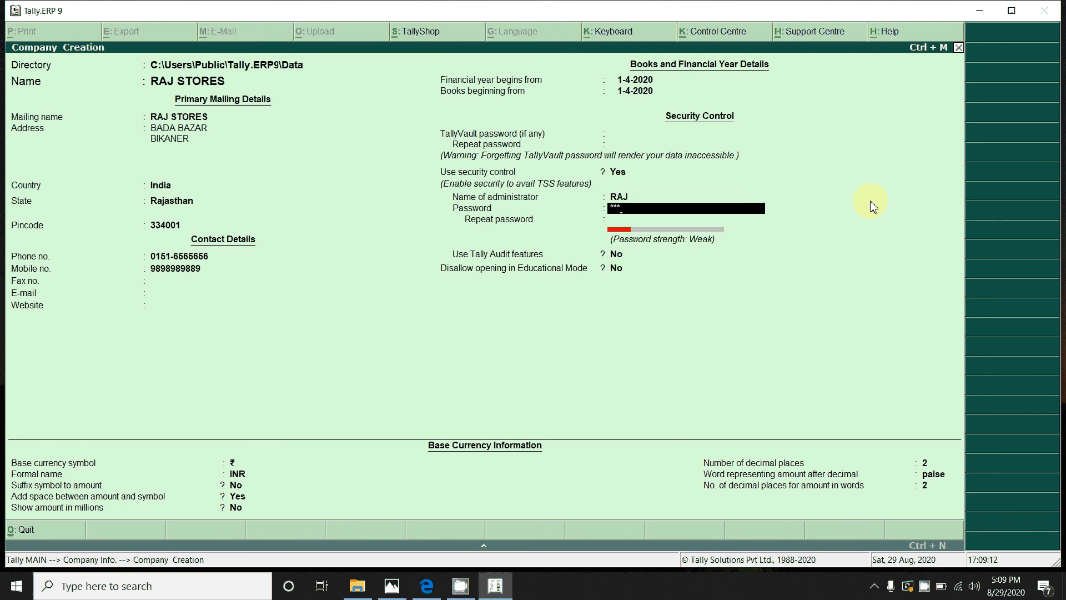
key(Return)
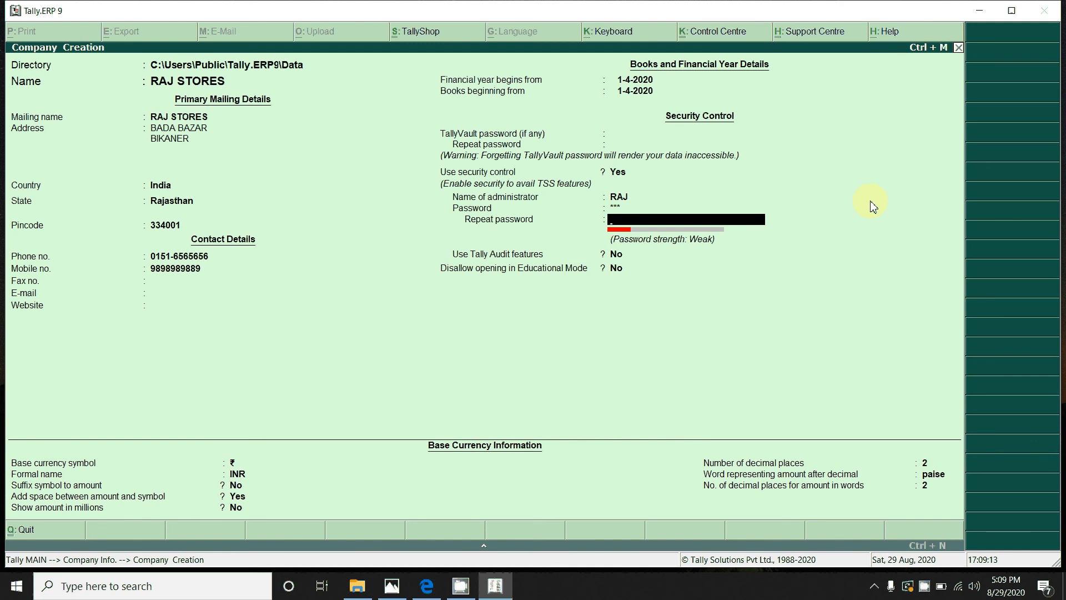
text(***)
key(Return)
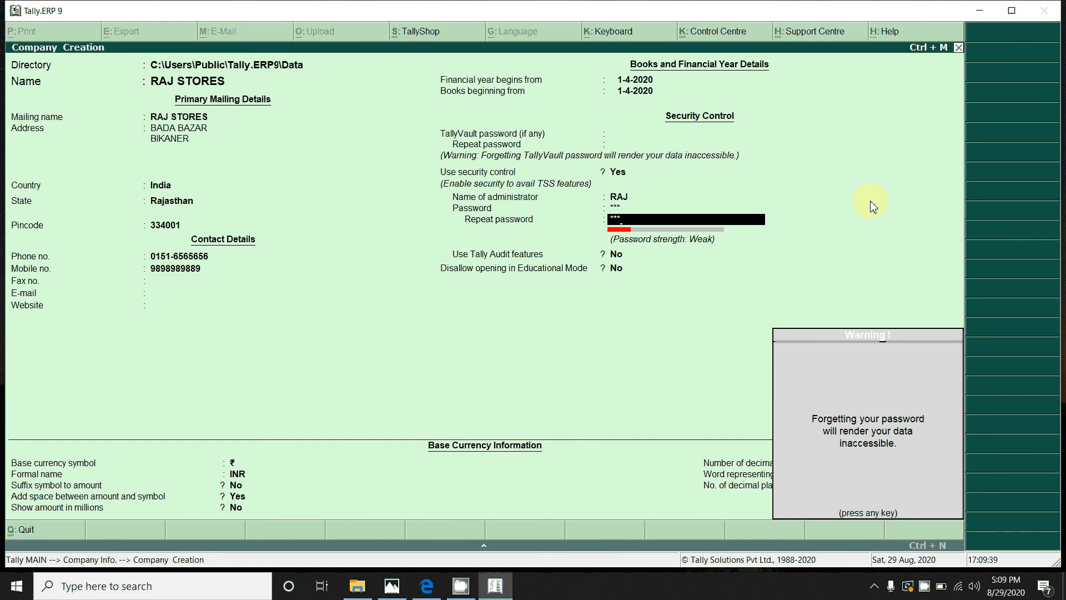
key(Return)
key(Return)
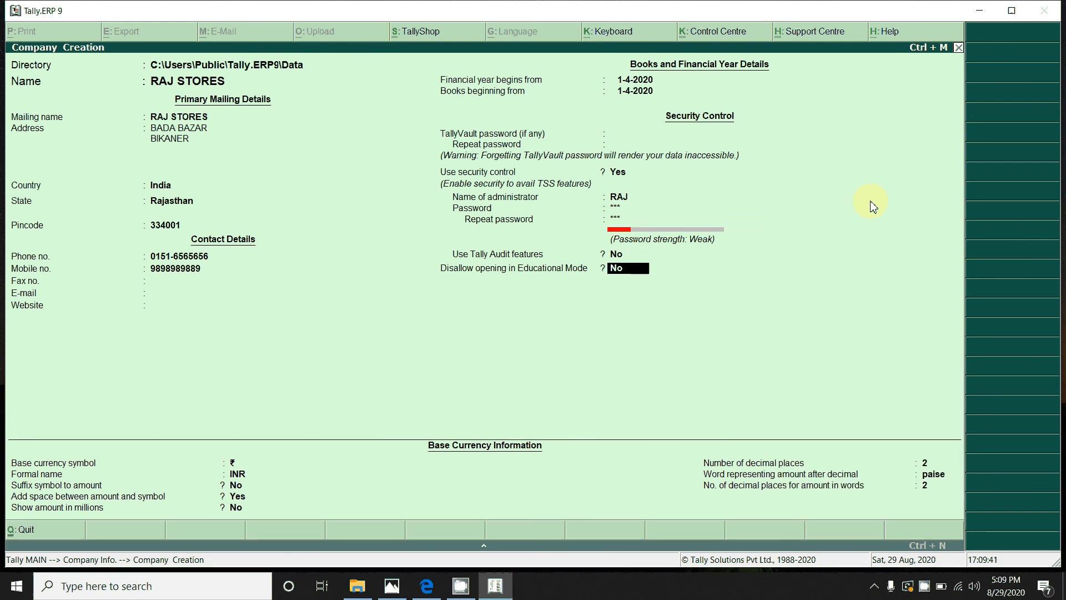
key(Return)
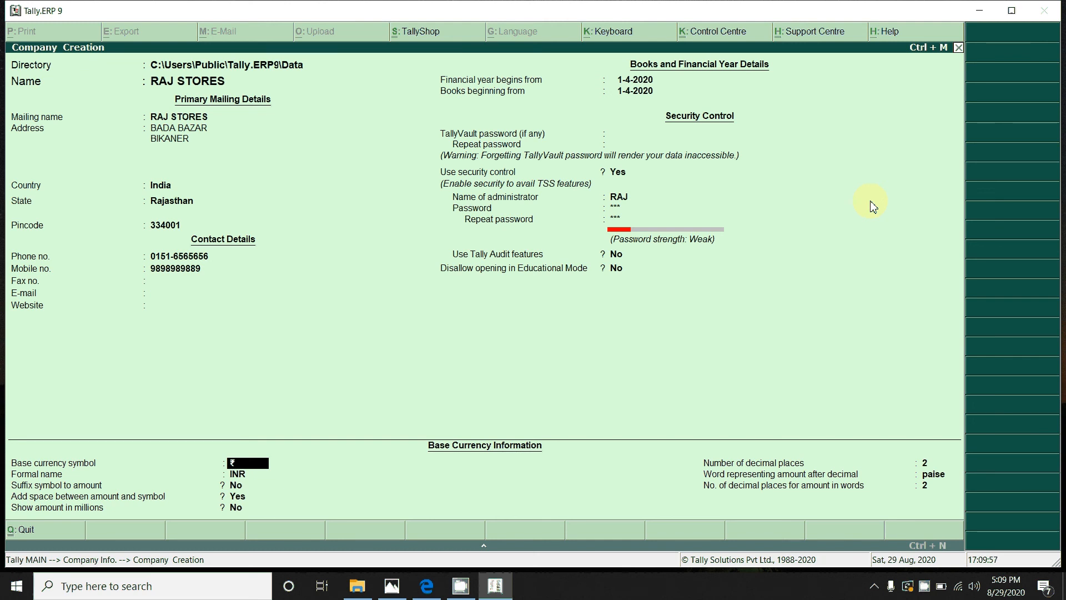
Step: Keep the ₹ symbol, INR formal name and default decimal settings for the base currency
key(Return)
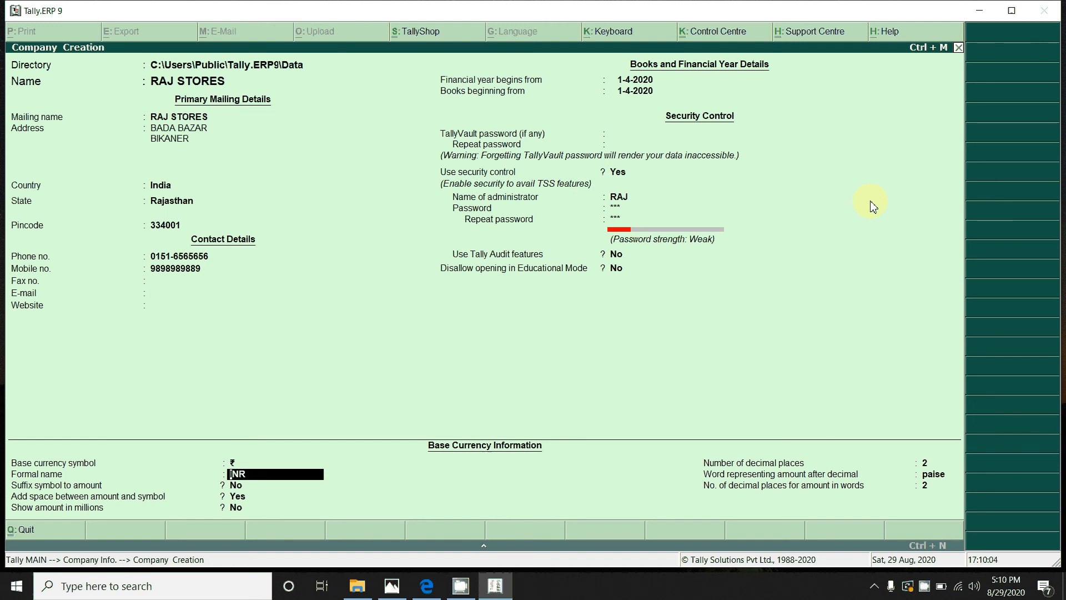
key(Return)
key(Return)
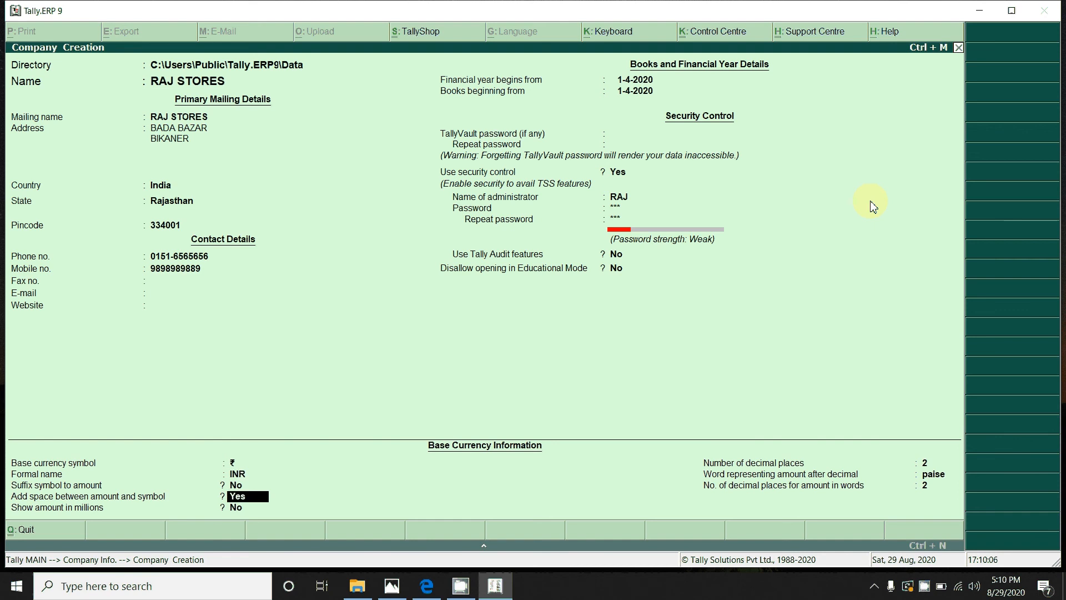
key(Return)
key(Return)
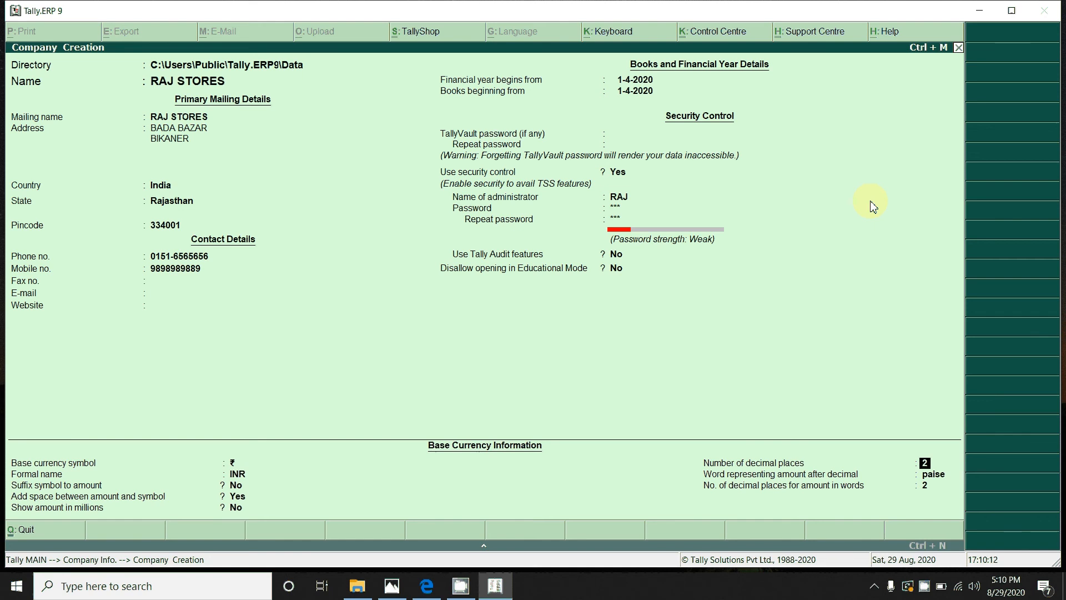
key(Return)
key(Return)
key(Return)
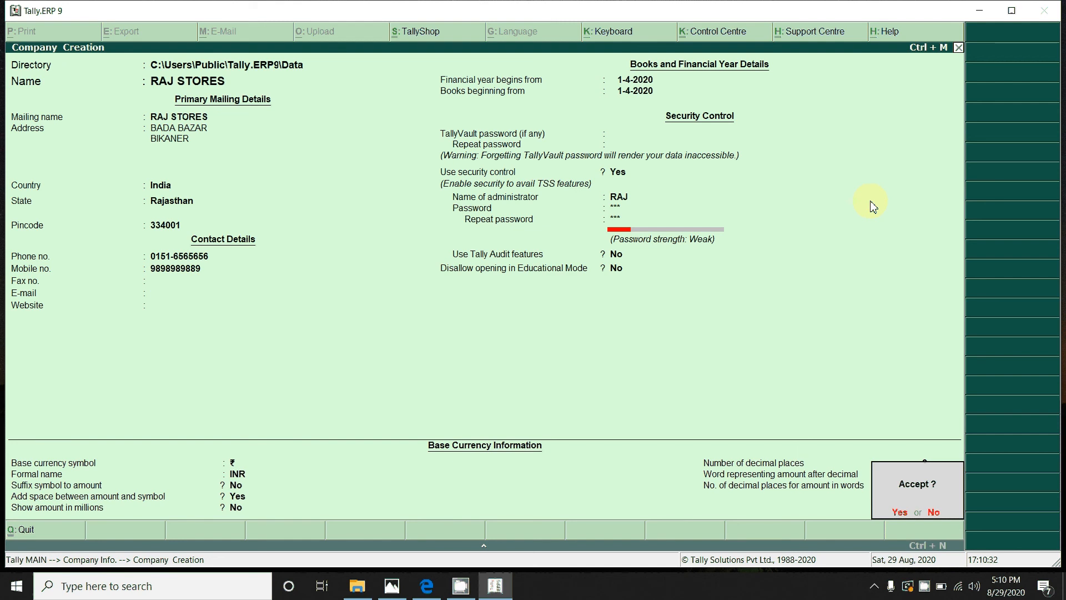
Step: Accept the RAJ STORES company form to save it
key(Return)
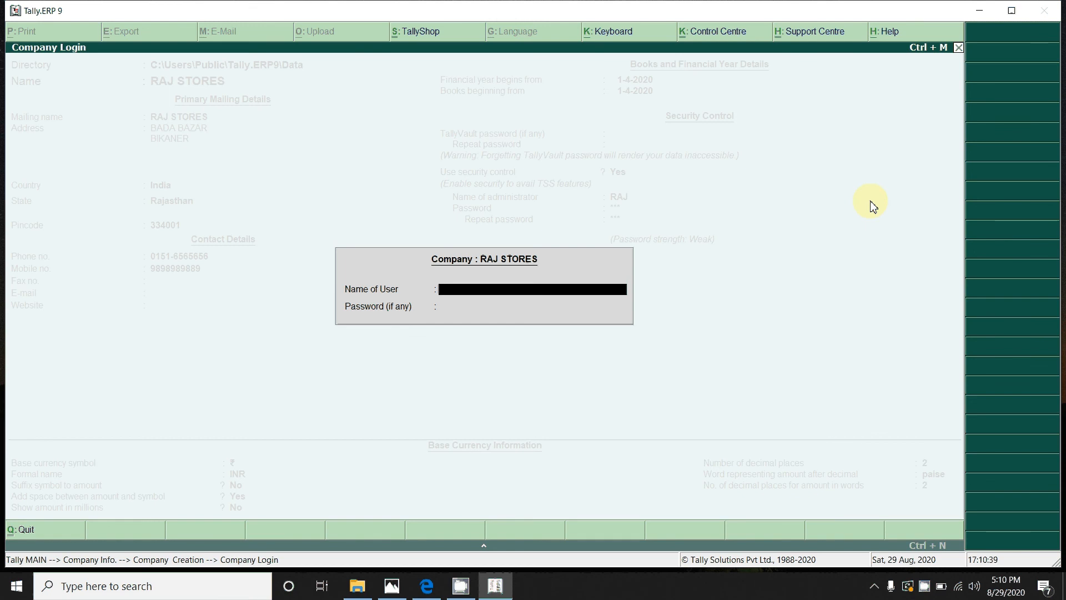
Step: Log in to RAJ STORES with the administrator's user name and password
text(RAJ)
key(Return)
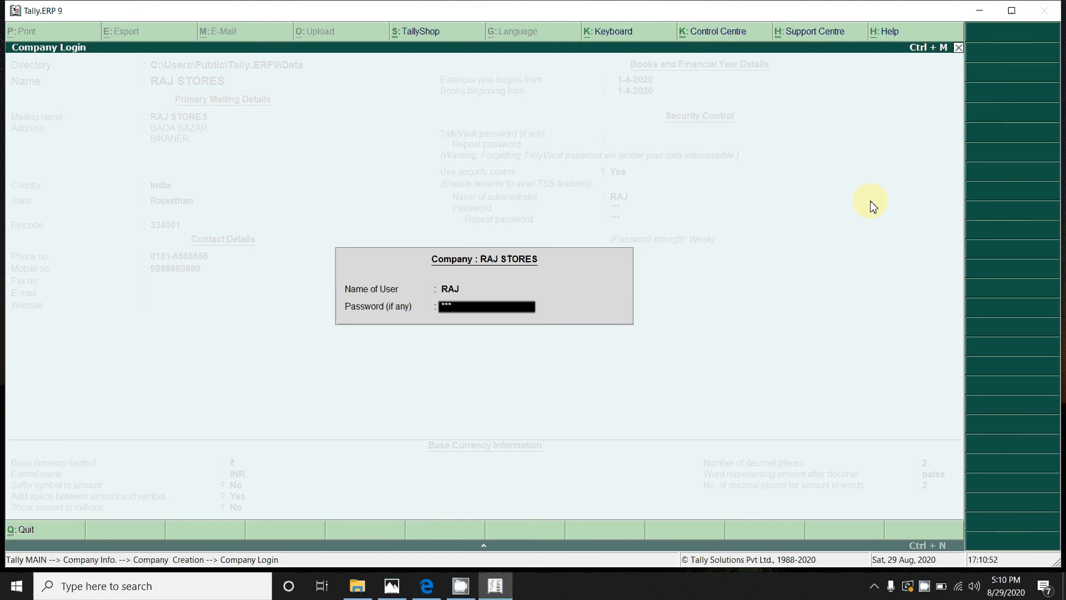
key(Return)
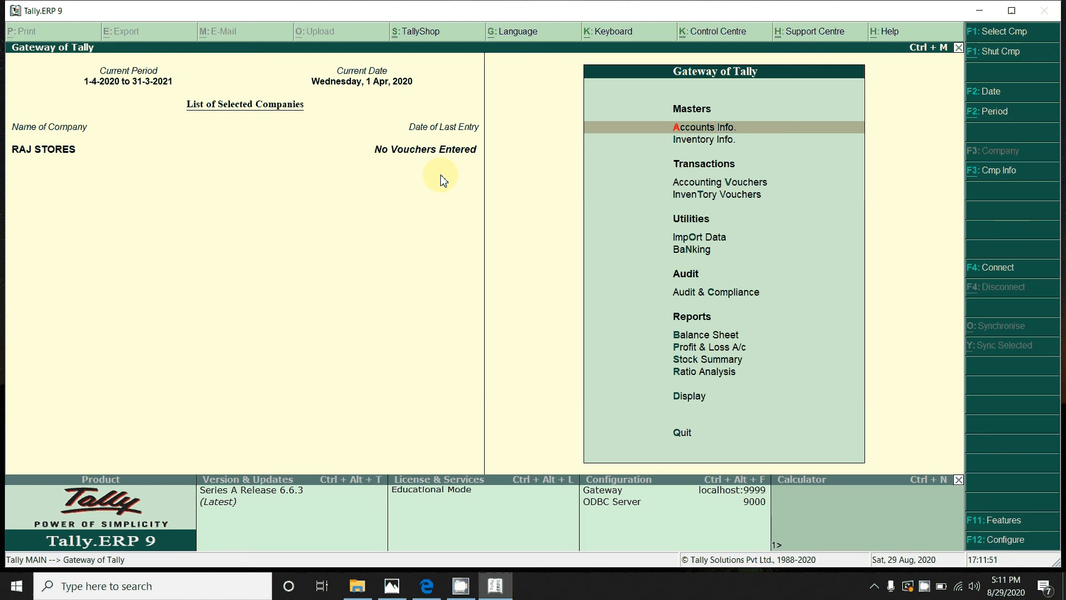
Step: Bring up the Company Info. menu from the Gateway of Tally
key(Return)
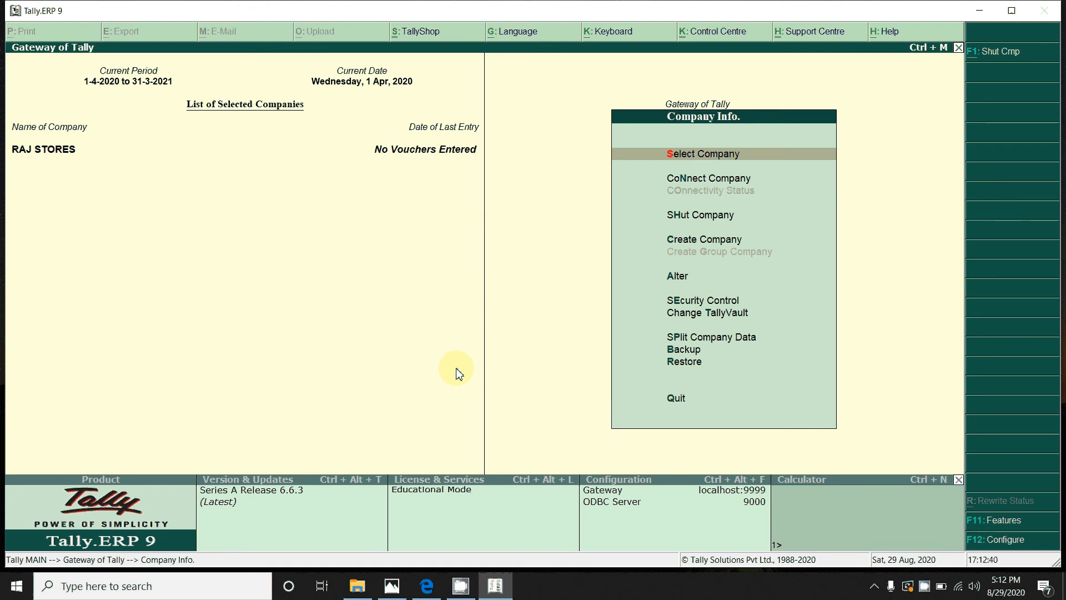
Step: Open Company Alteration for RAJ STORES
key(Down)
key(Down)
key(Down)
key(Down)
key(Down)
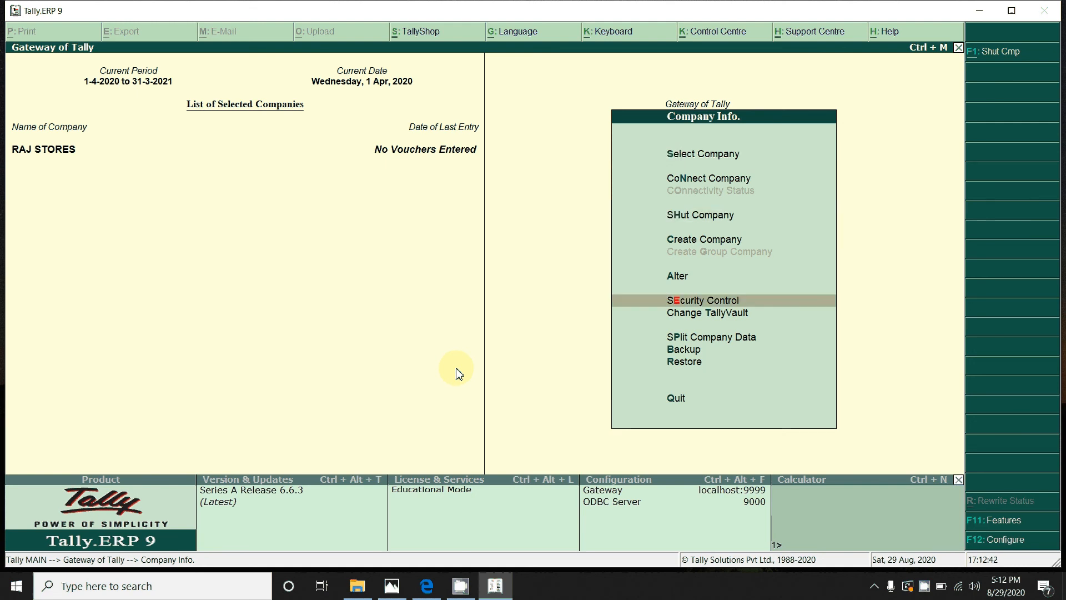
key(Up)
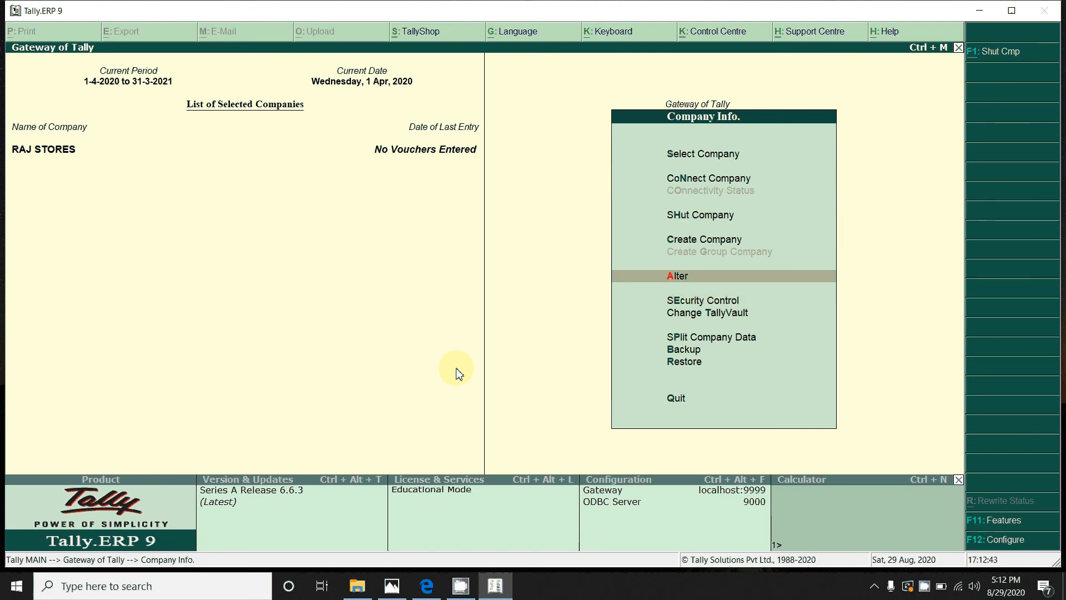
key(Return)
key(Return)
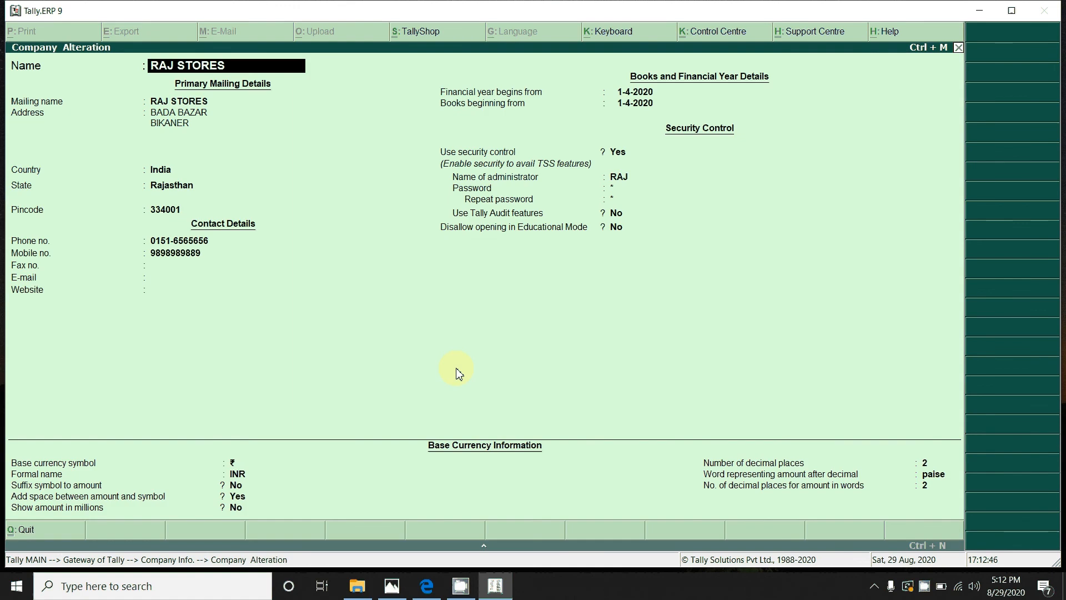
Step: Correct the mistyped Pincode in the company's address
key(Return)
key(Return)
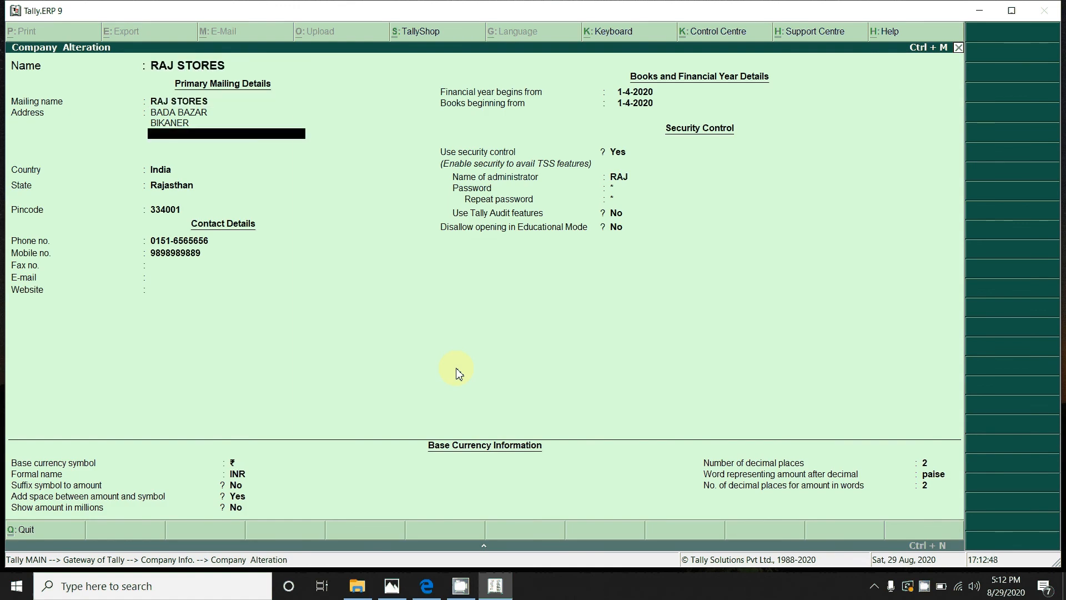
key(Return)
key(Return)
key(Return)
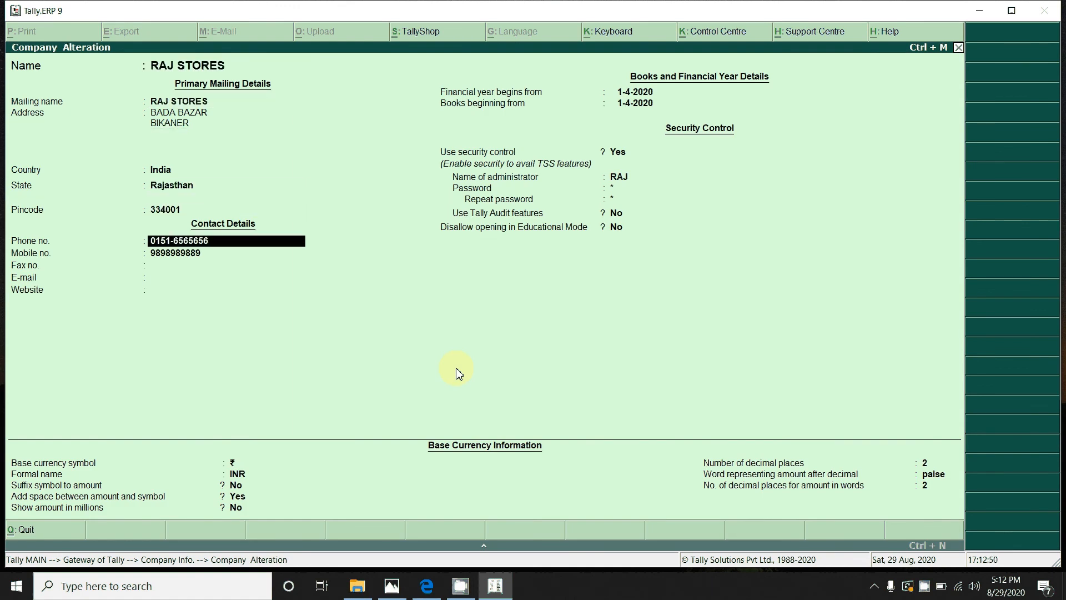
key(BackSpace)
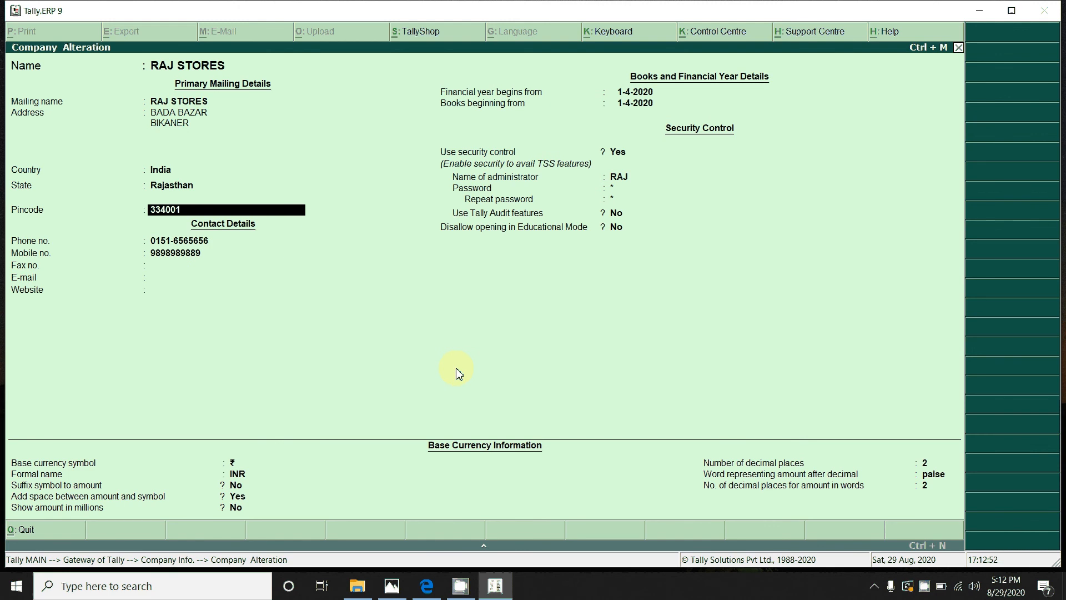
text(\)
text(0)
key(BackSpace)
key(BackSpace)
text(03)
key(Return)
Step: Pass the mobile, security and currency fields unchanged and accept the altered details
key(Return)
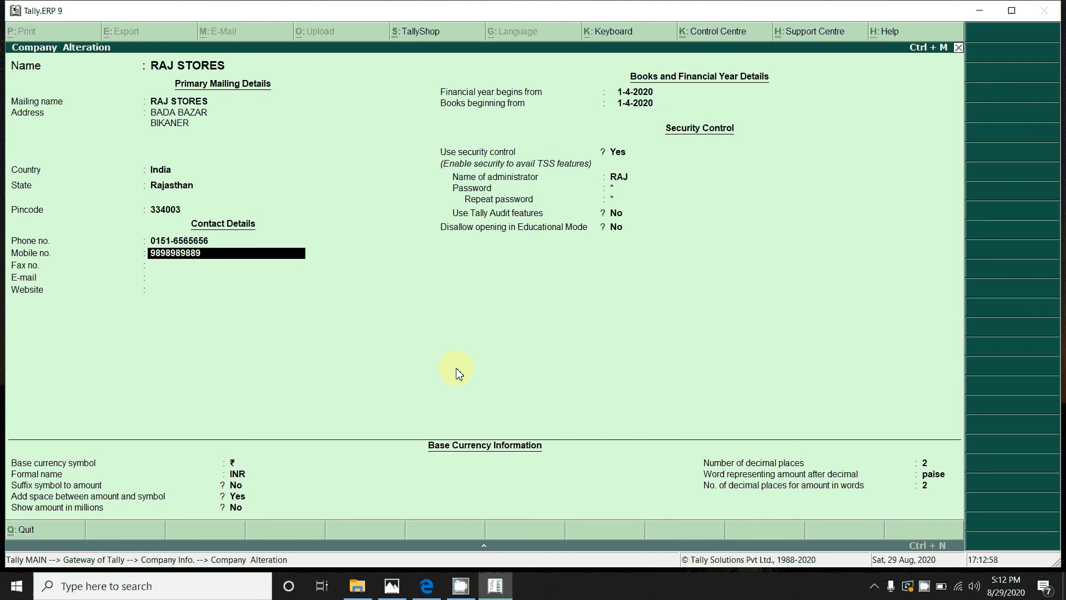
key(Return)
key(Return)
key(Return)
key(Return)
key(Return)
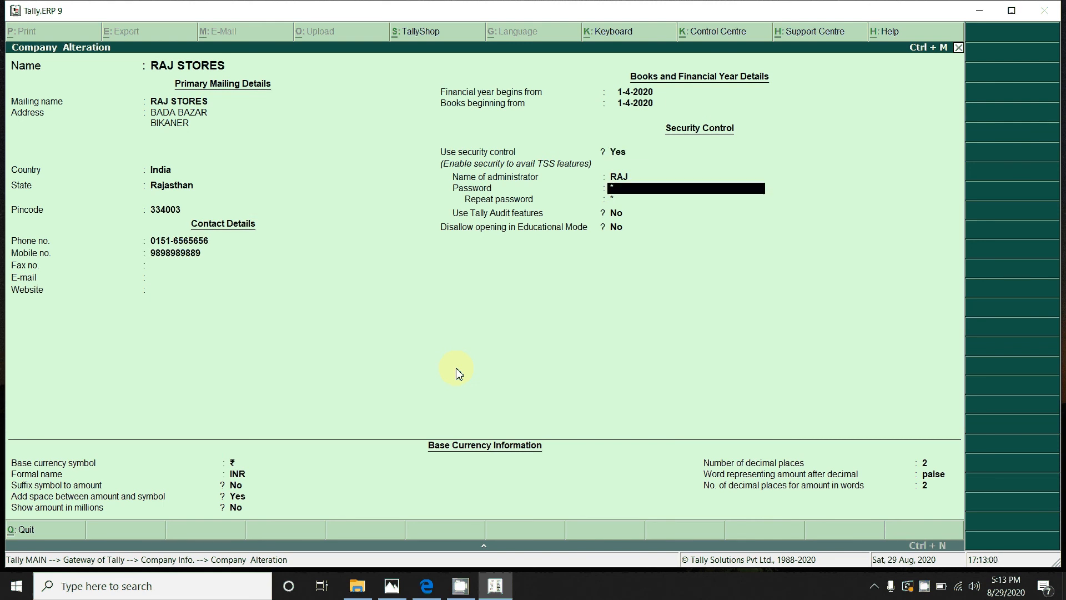
key(Return)
key(Return)
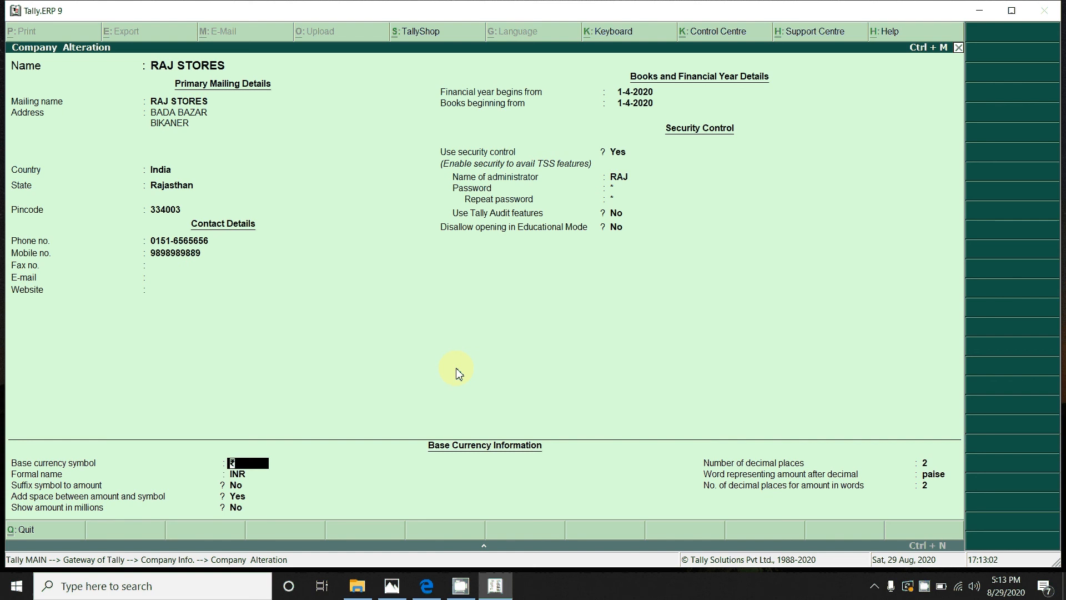
key(Return)
key(Return)
key(Return)
key(Return)
key(Return)
key(Return)
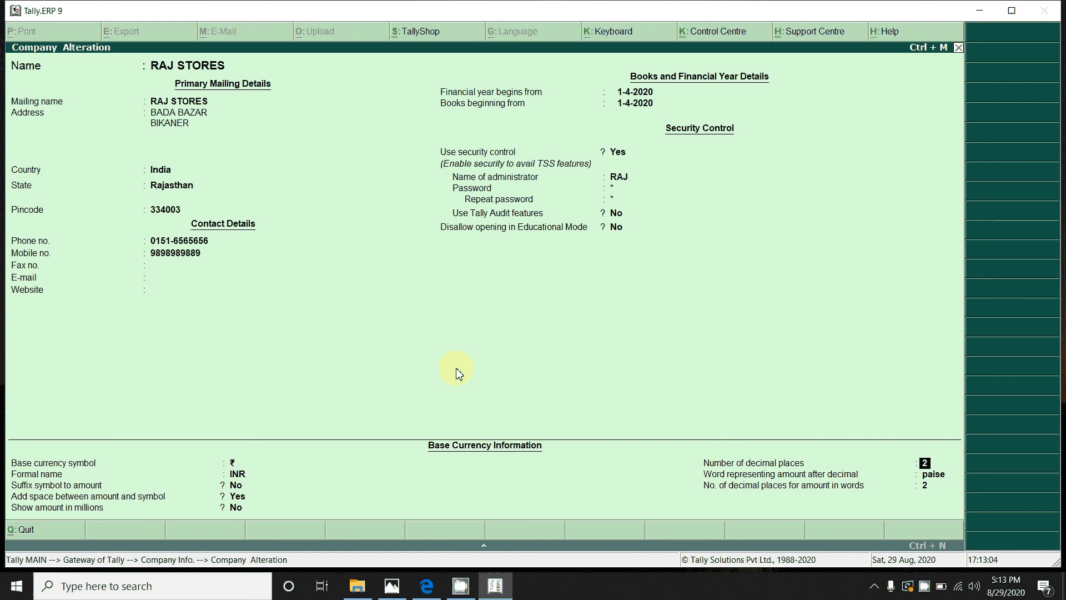
key(Return)
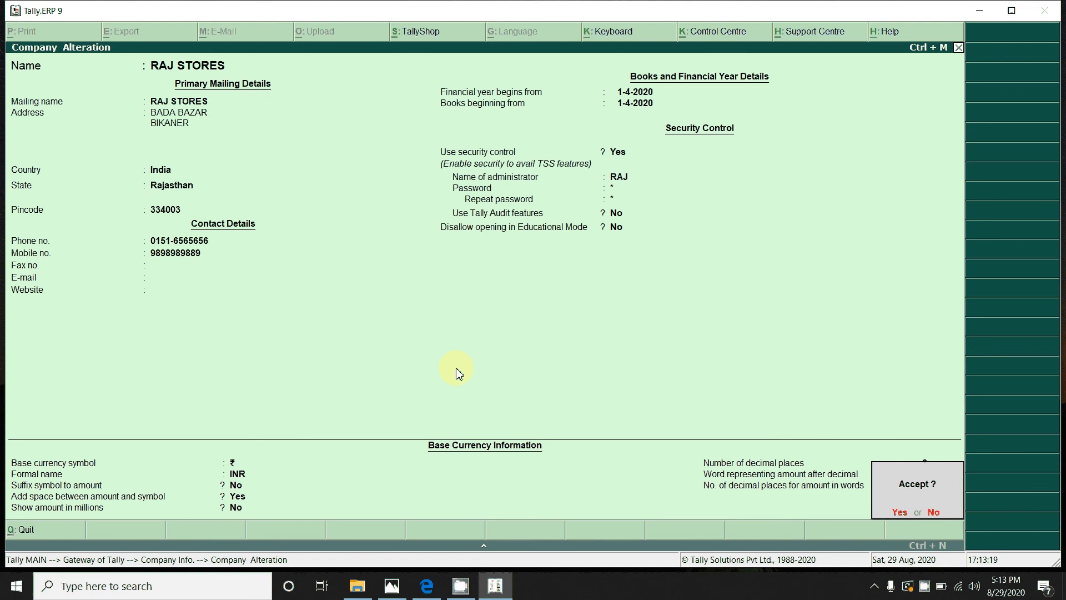
key(Return)
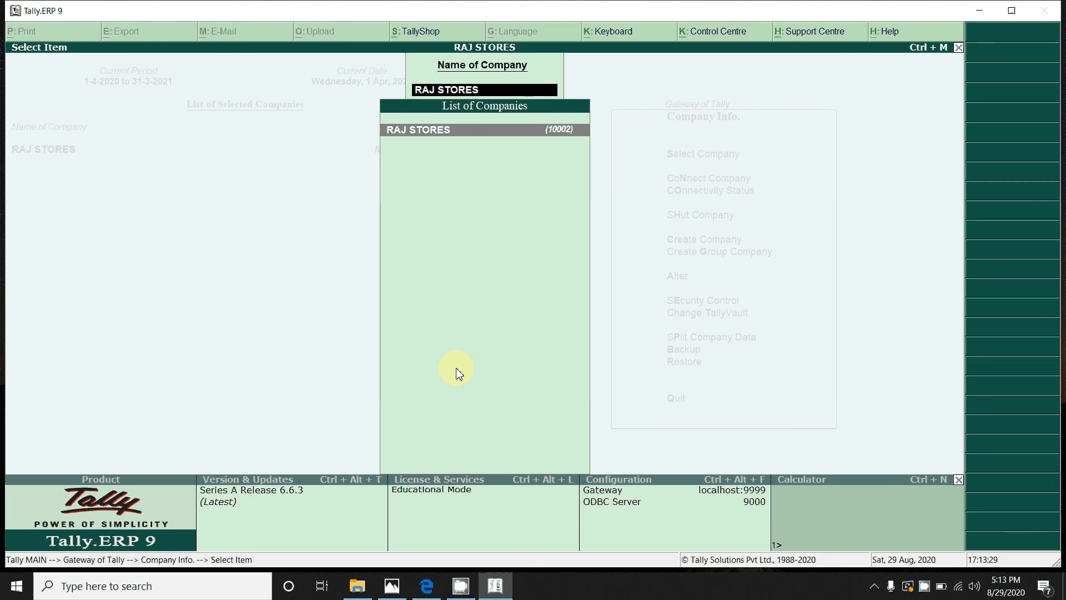
Step: Load RAJ STORES, back out to the Gateway of Tally, and show the Company Info. menu with Alt+F3
key(Return)
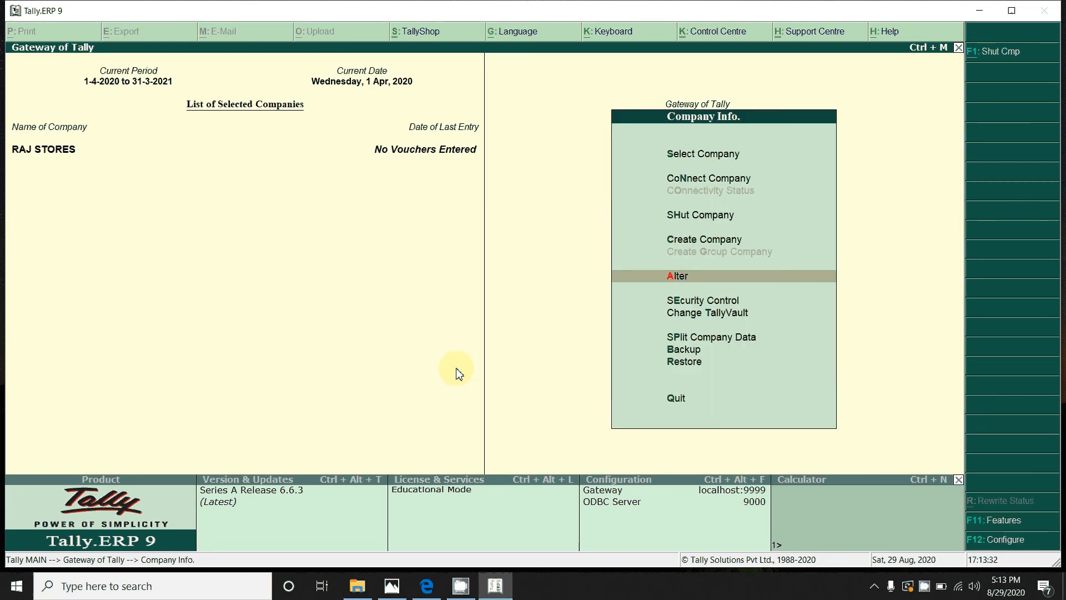
key(Escape)
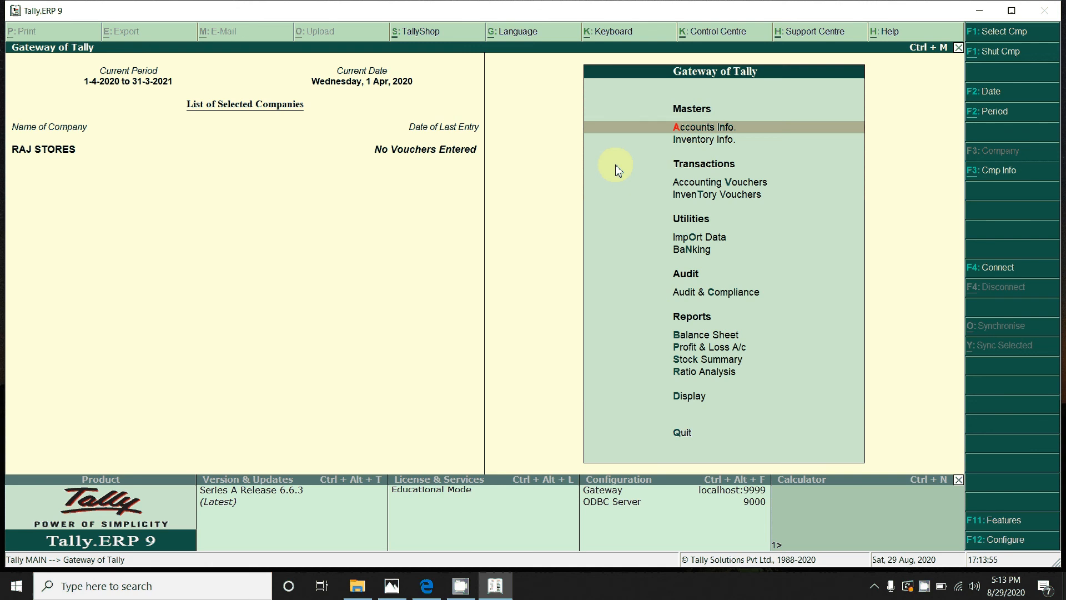
key(alt+F3)
Step: Shut the RAJ STORES company via Shut Company
key(Down)
key(Down)
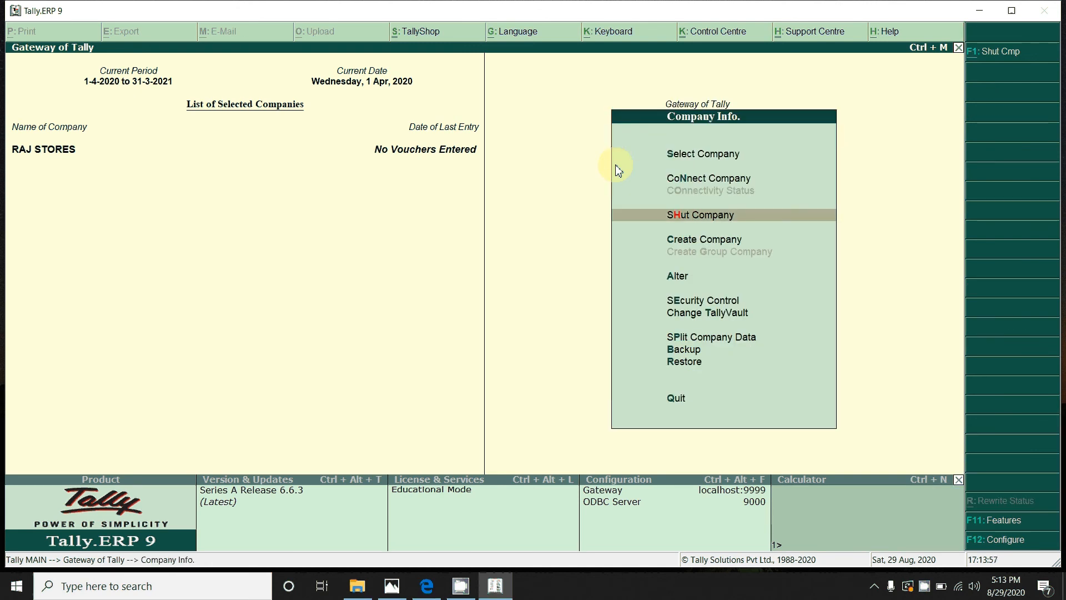
key(Return)
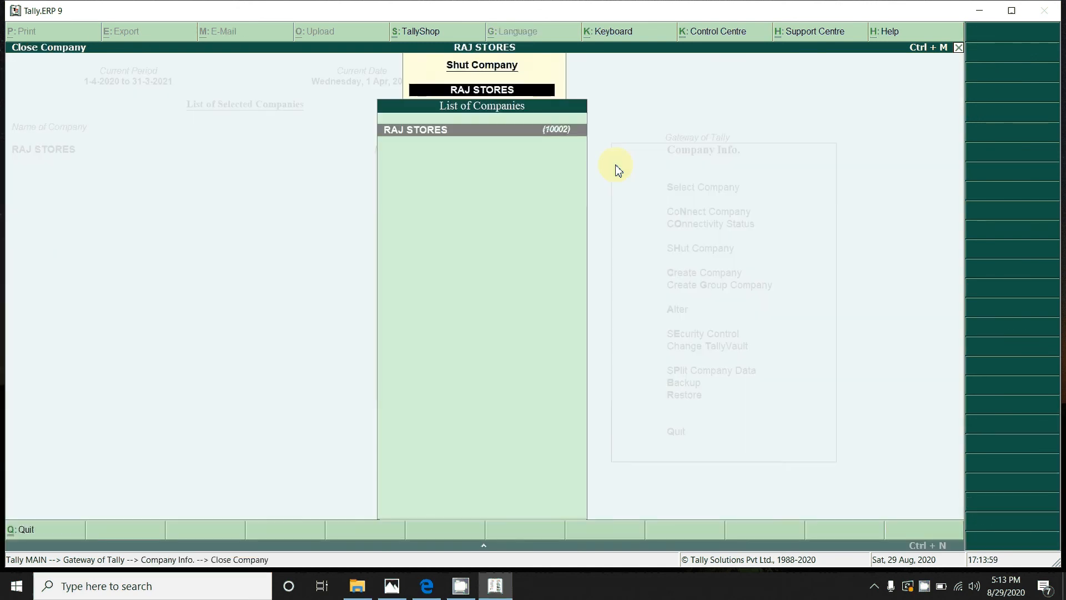
key(Return)
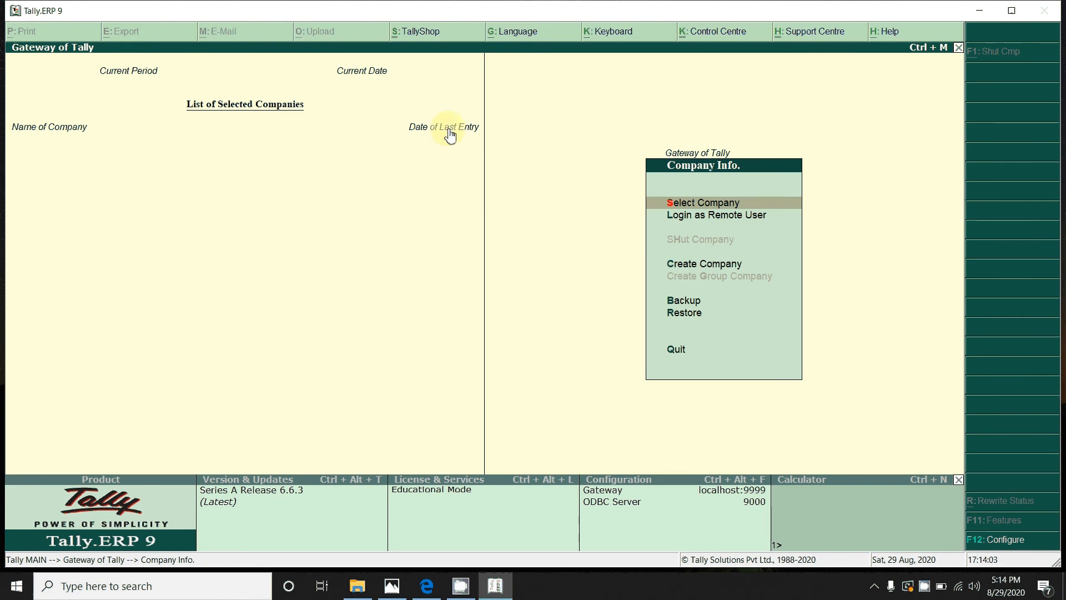
Step: Dismiss the Change Current Date prompt and bring up the Select Company list
click(409, 130)
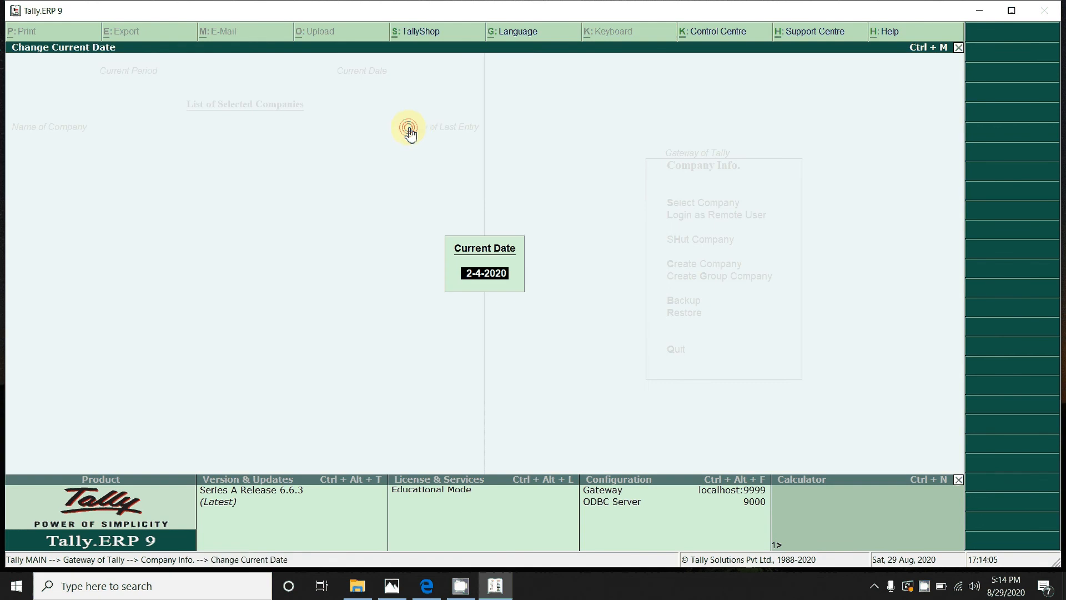
key(BackSpace)
key(Escape)
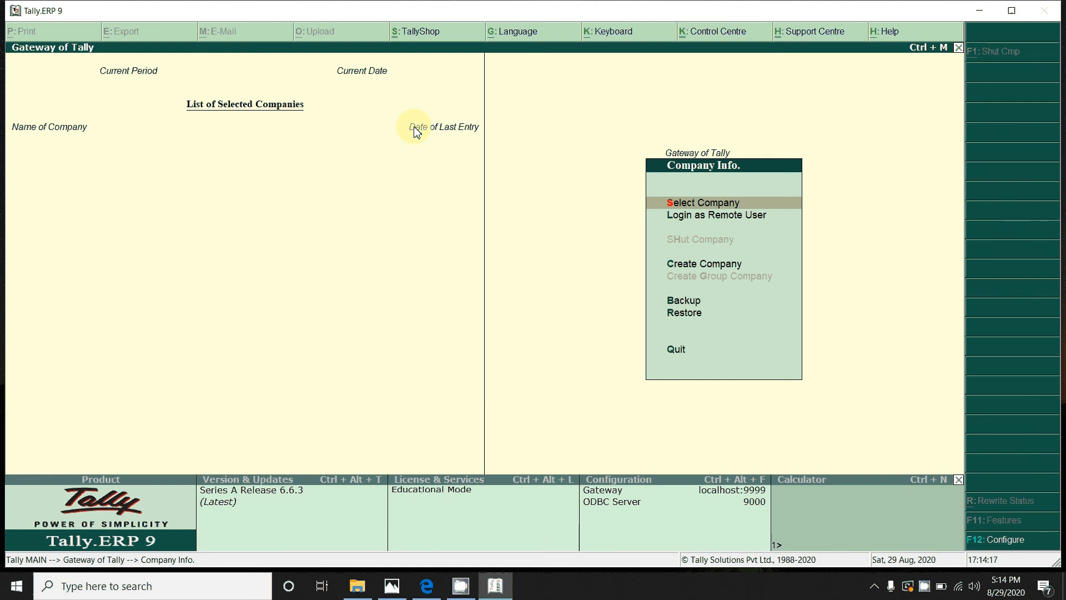
key(Return)
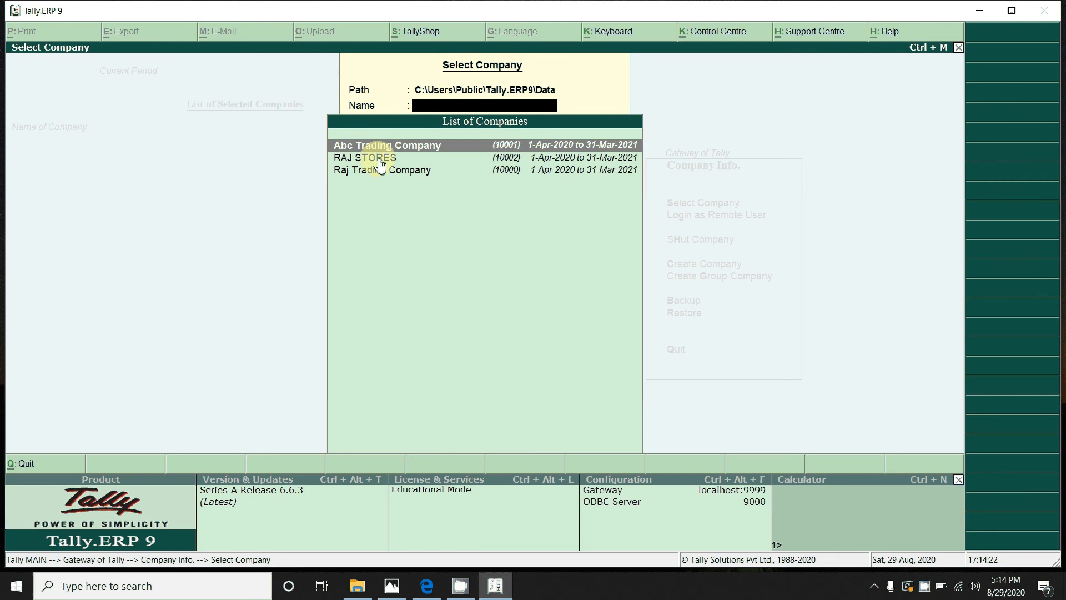
Step: Select RAJ STORES and log in with the administrator's user name and password
key(Up)
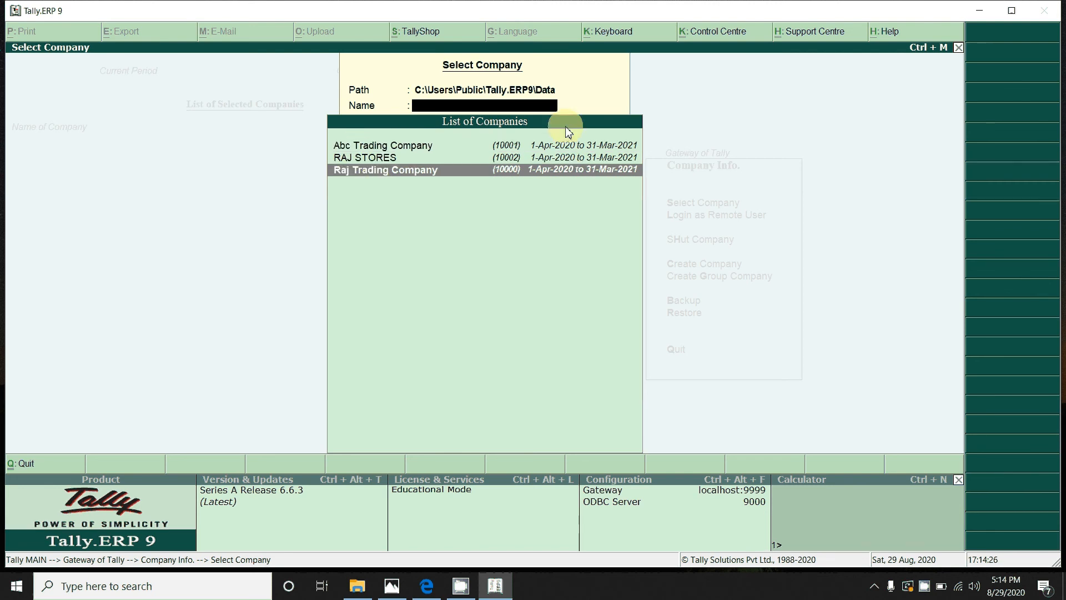
key(Up)
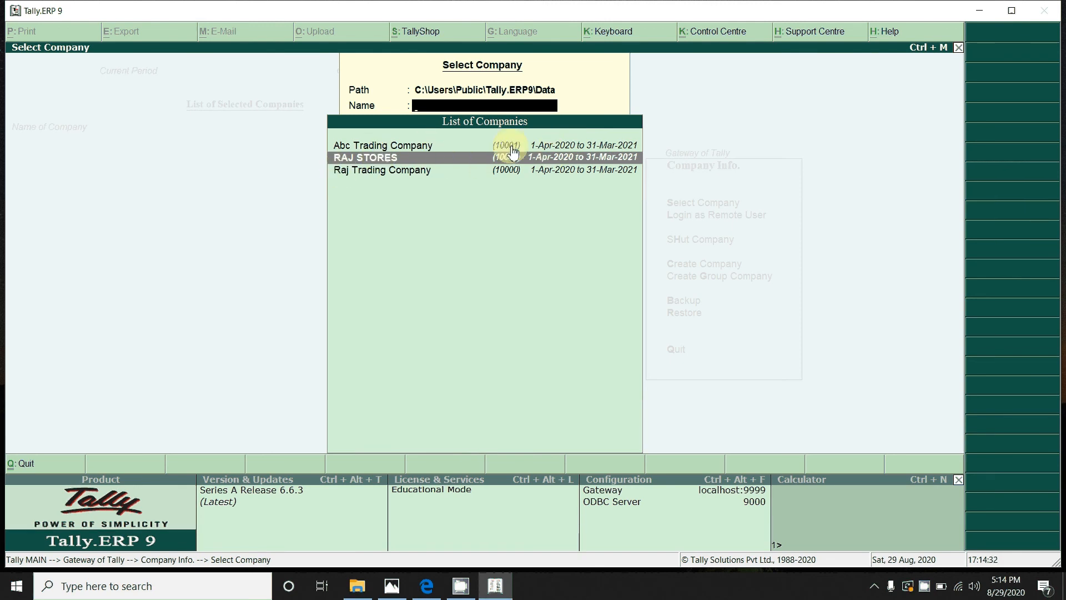
key(Down)
key(Up)
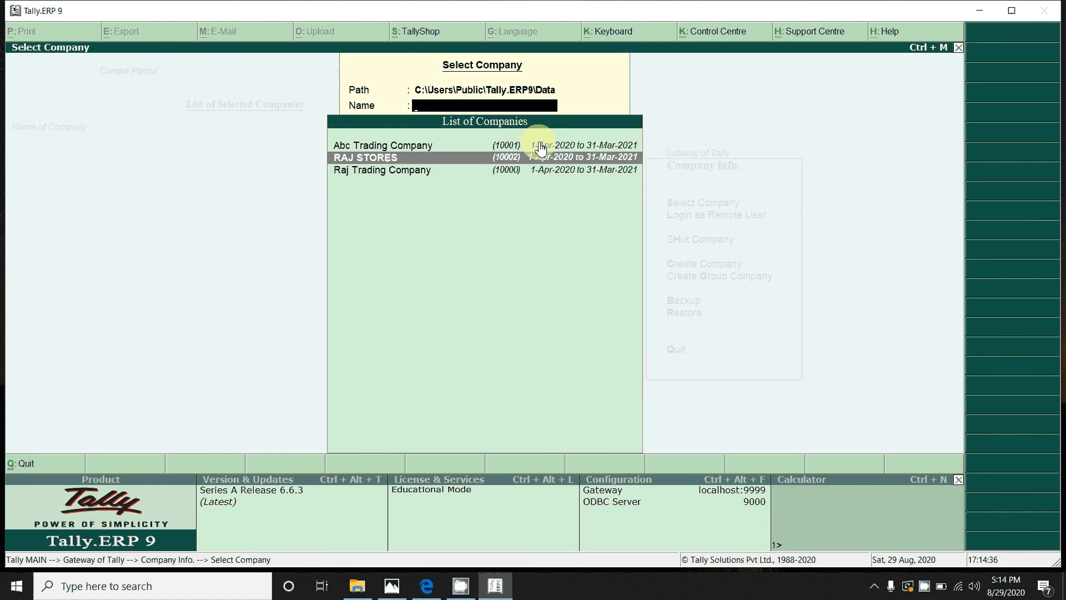
key(Return)
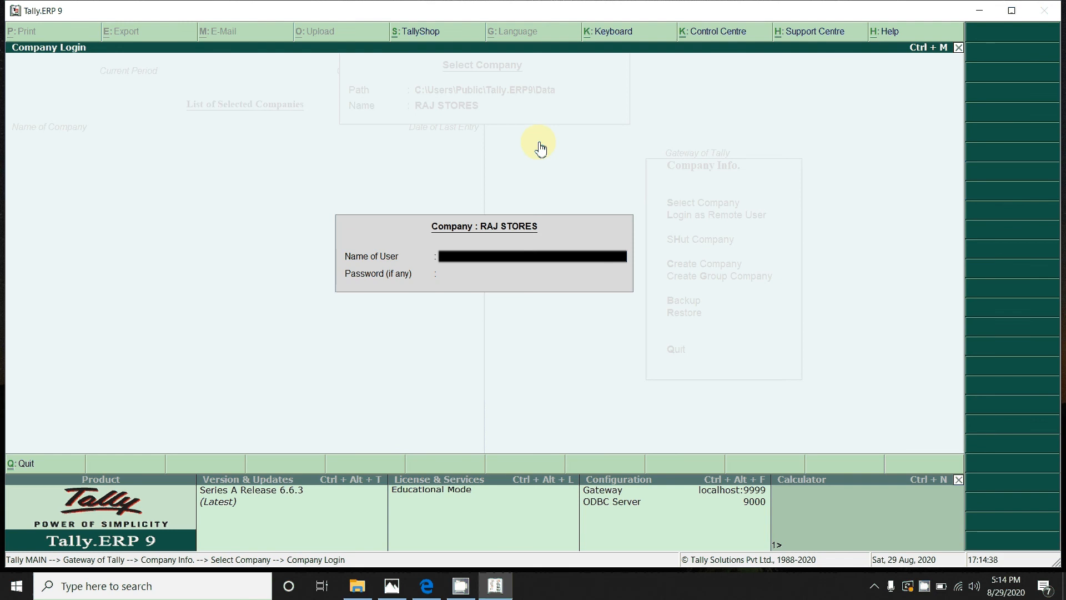
text(RAJ)
key(Return)
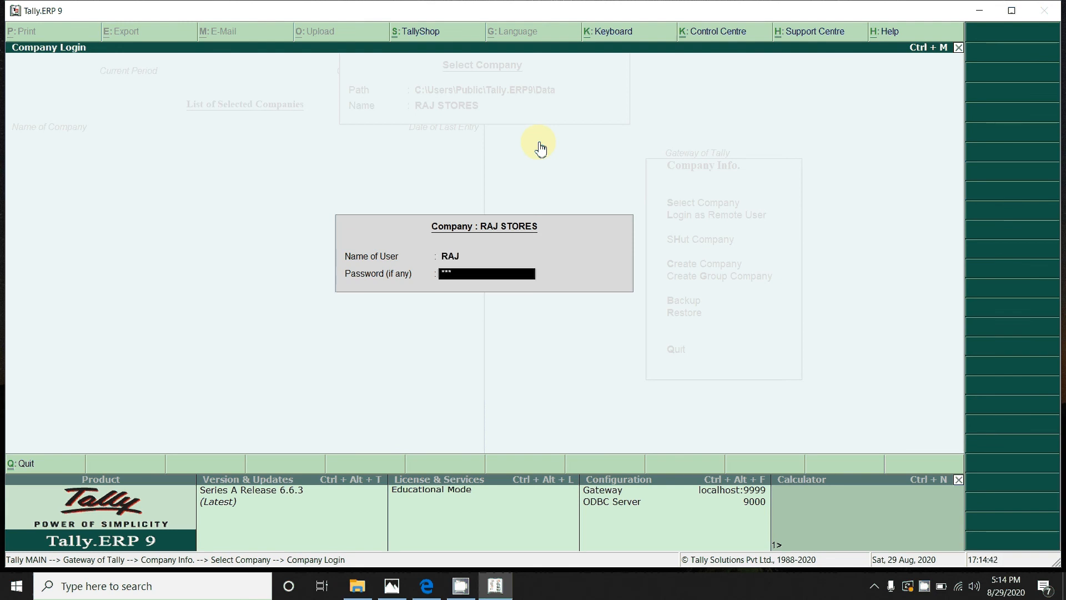
key(Return)
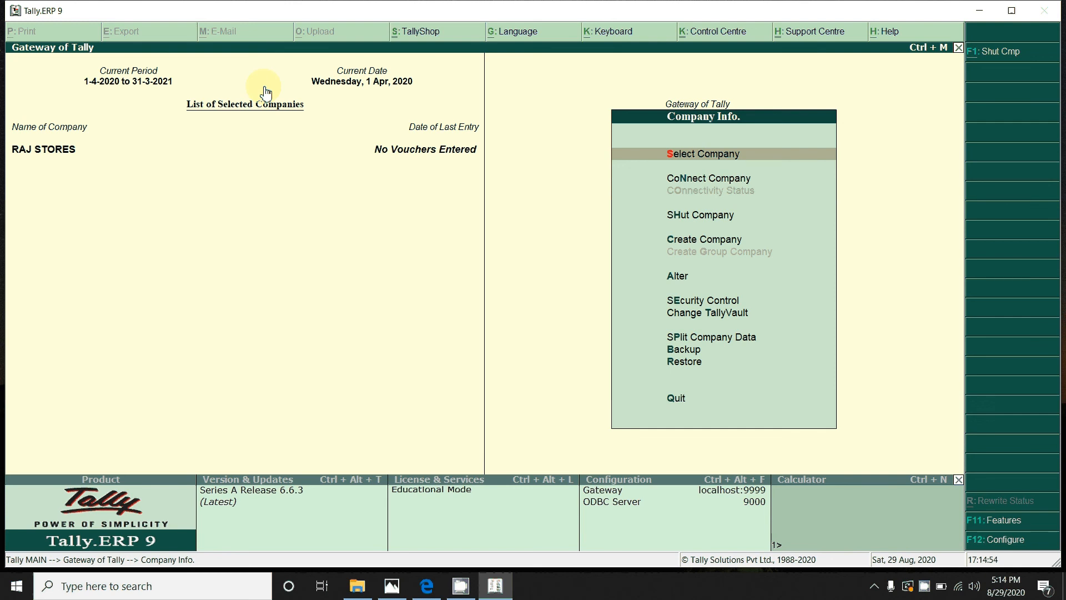
Step: Shut RAJ STORES again from the Company Info. menu
key(Down)
key(Down)
key(Down)
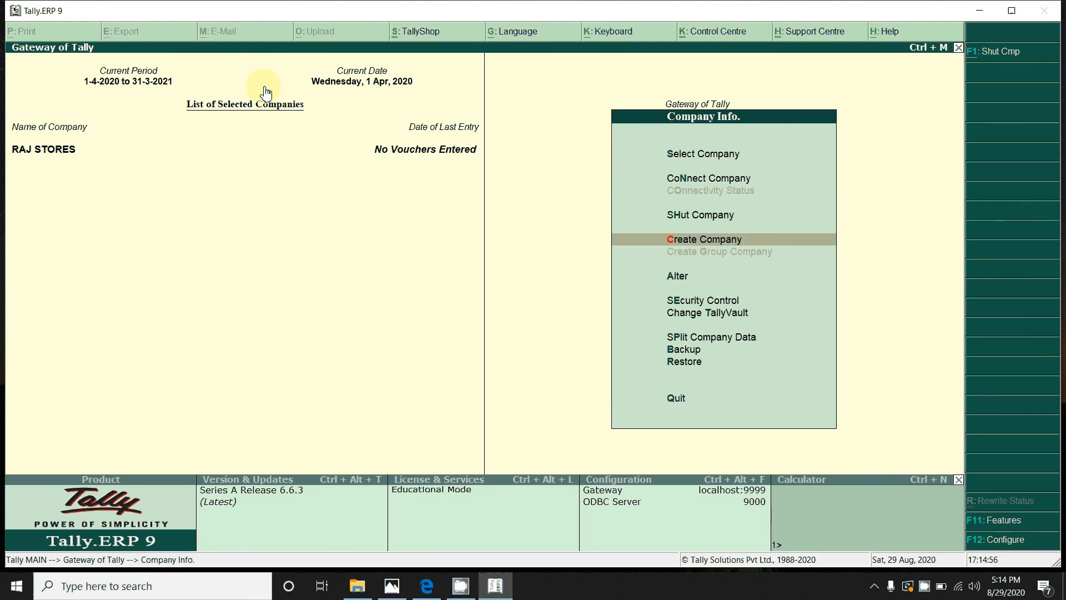
key(Up)
key(Return)
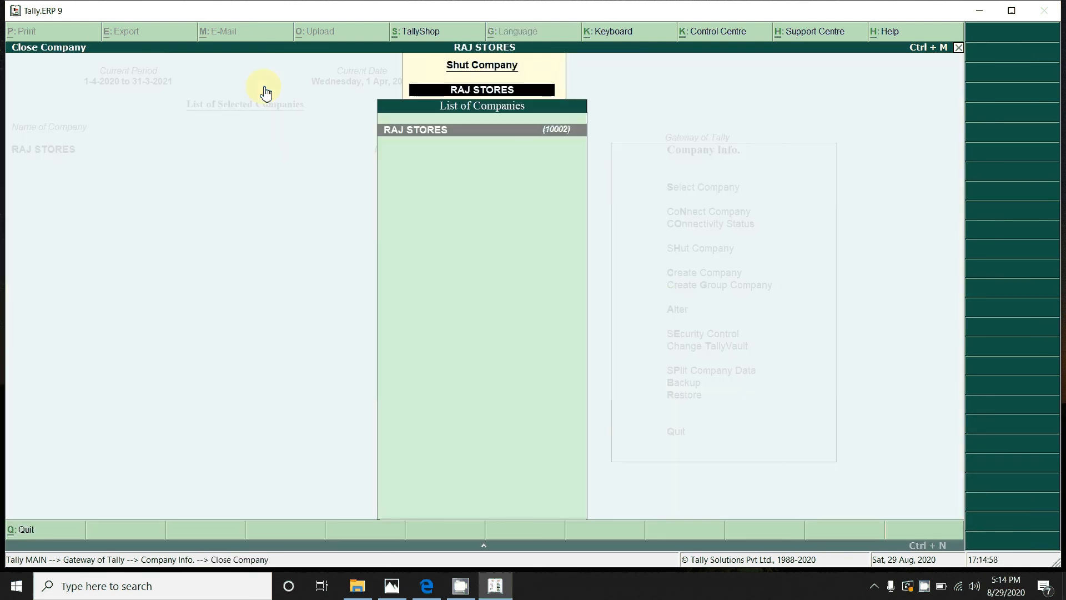
key(Return)
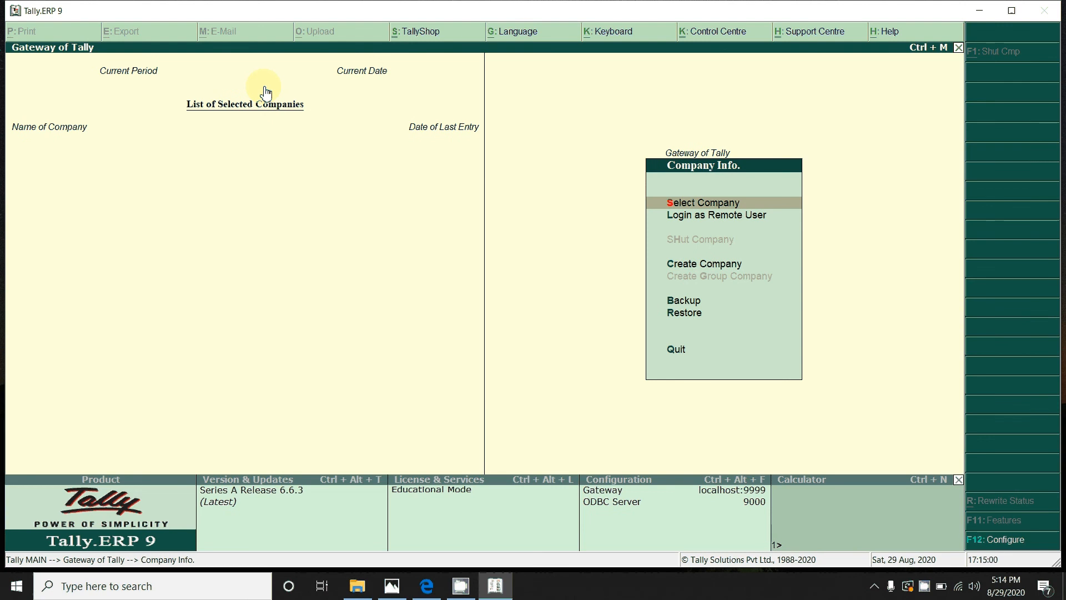
Step: Quit Tally.ERP 9 and confirm the exit to the desktop
key(Up)
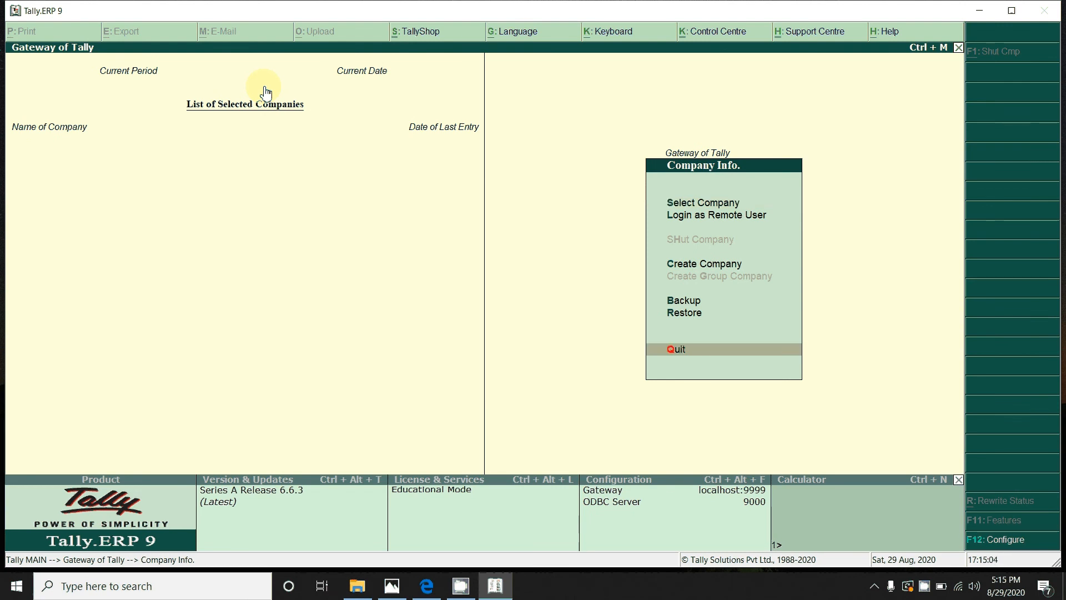
key(Return)
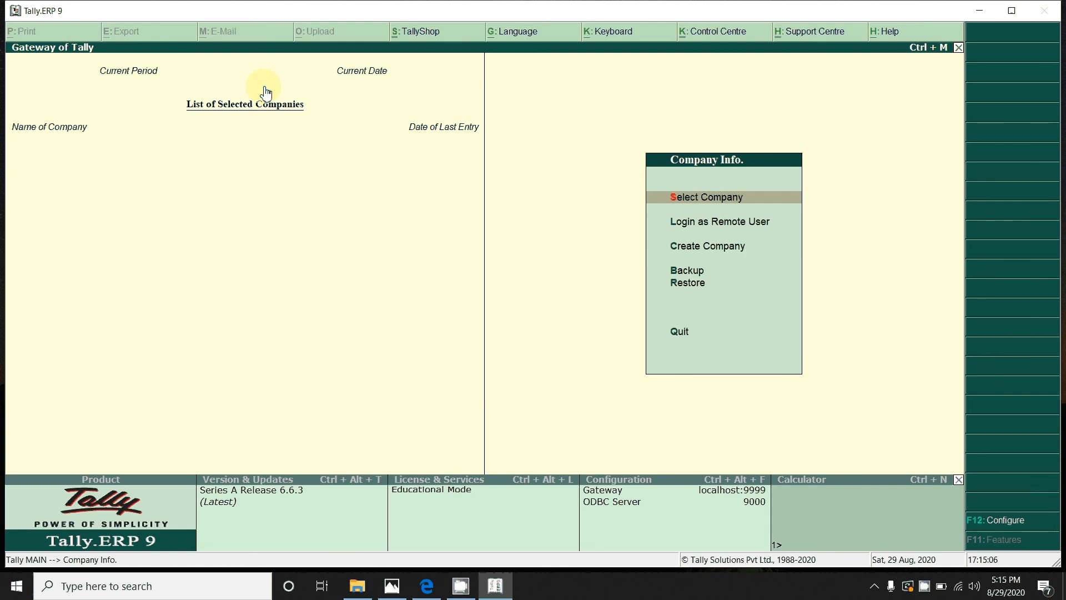
key(Up)
key(Return)
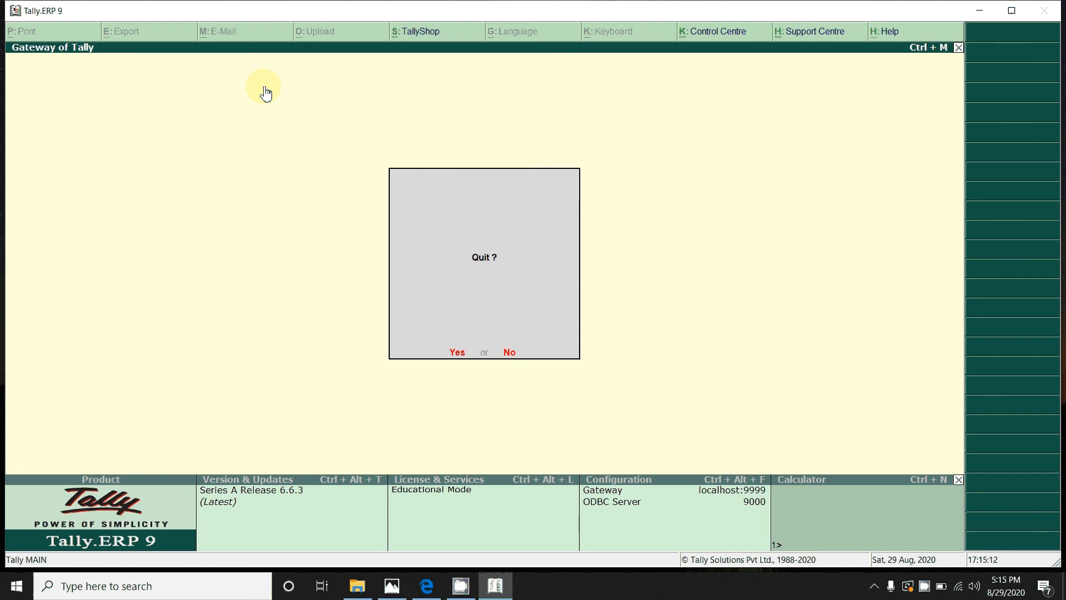
key(Return)
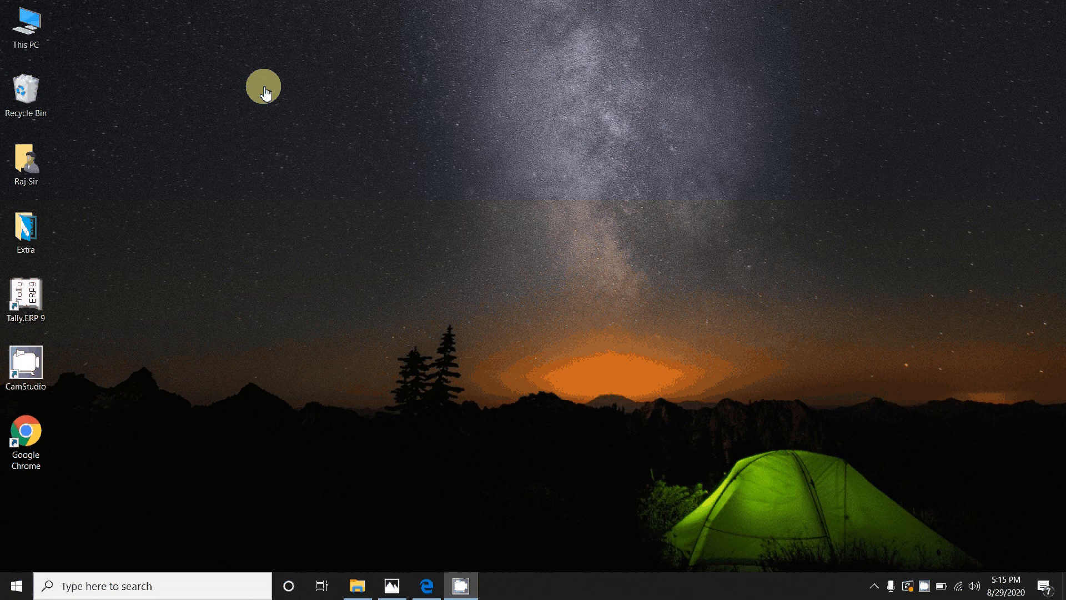